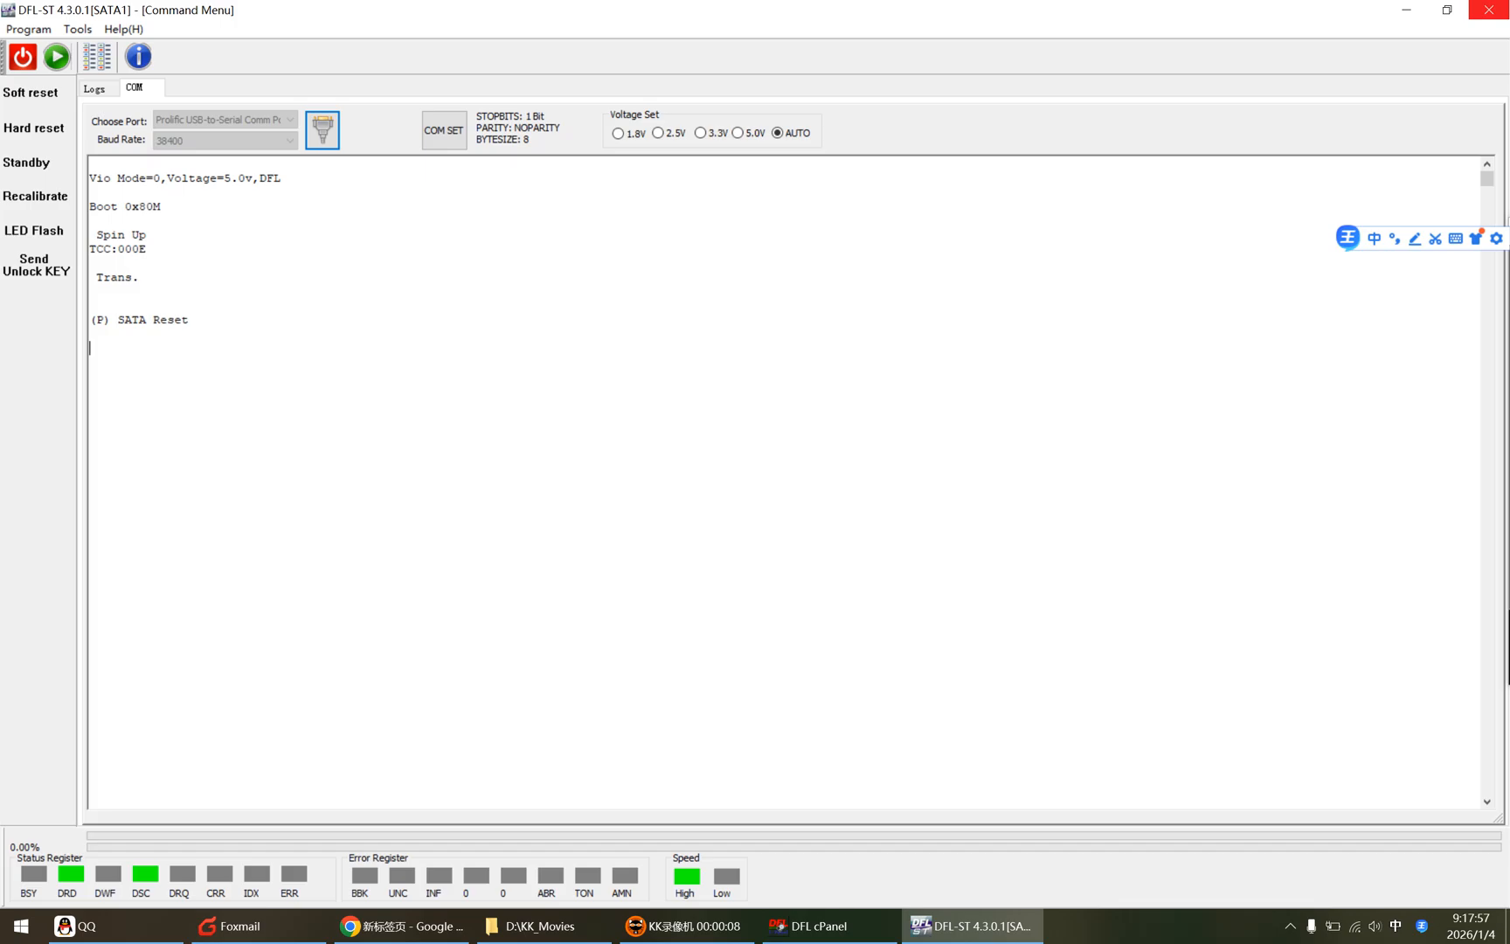
# Step: Enter the drive's ASCII diagnostic mode, list its firmware information, and highlight the PreampType entry
pyautogui.hotkey('ctrl', 'z')
pyautogui.hotkey('ctrl', 'l')
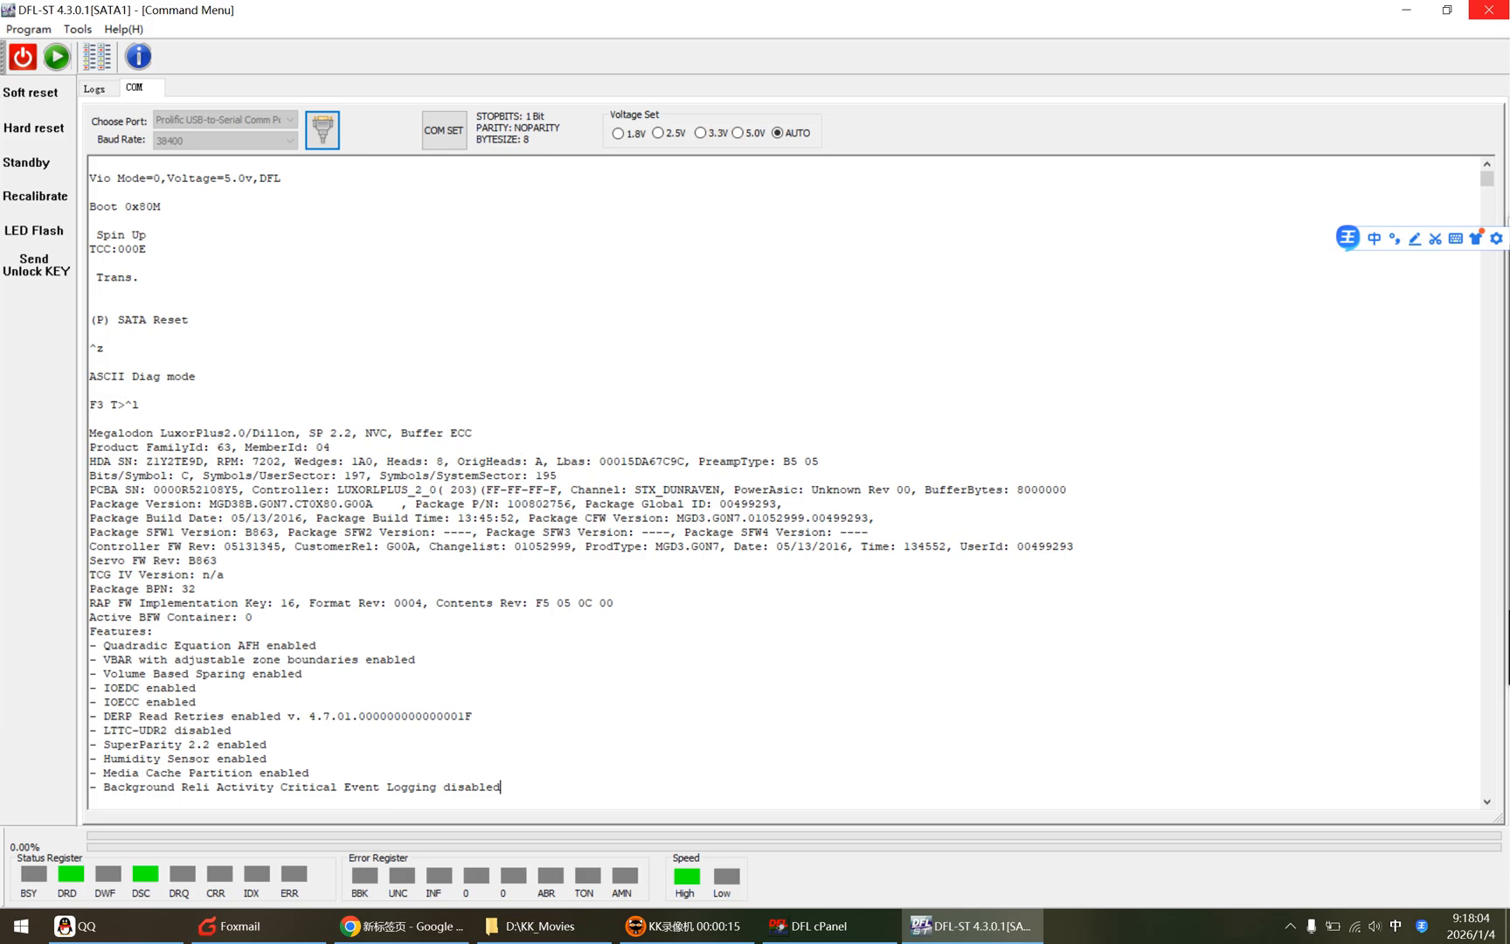
pyautogui.moveTo(216, 448); pyautogui.dragTo(54, 433)
pyautogui.moveTo(691, 460); pyautogui.dragTo(824, 460)
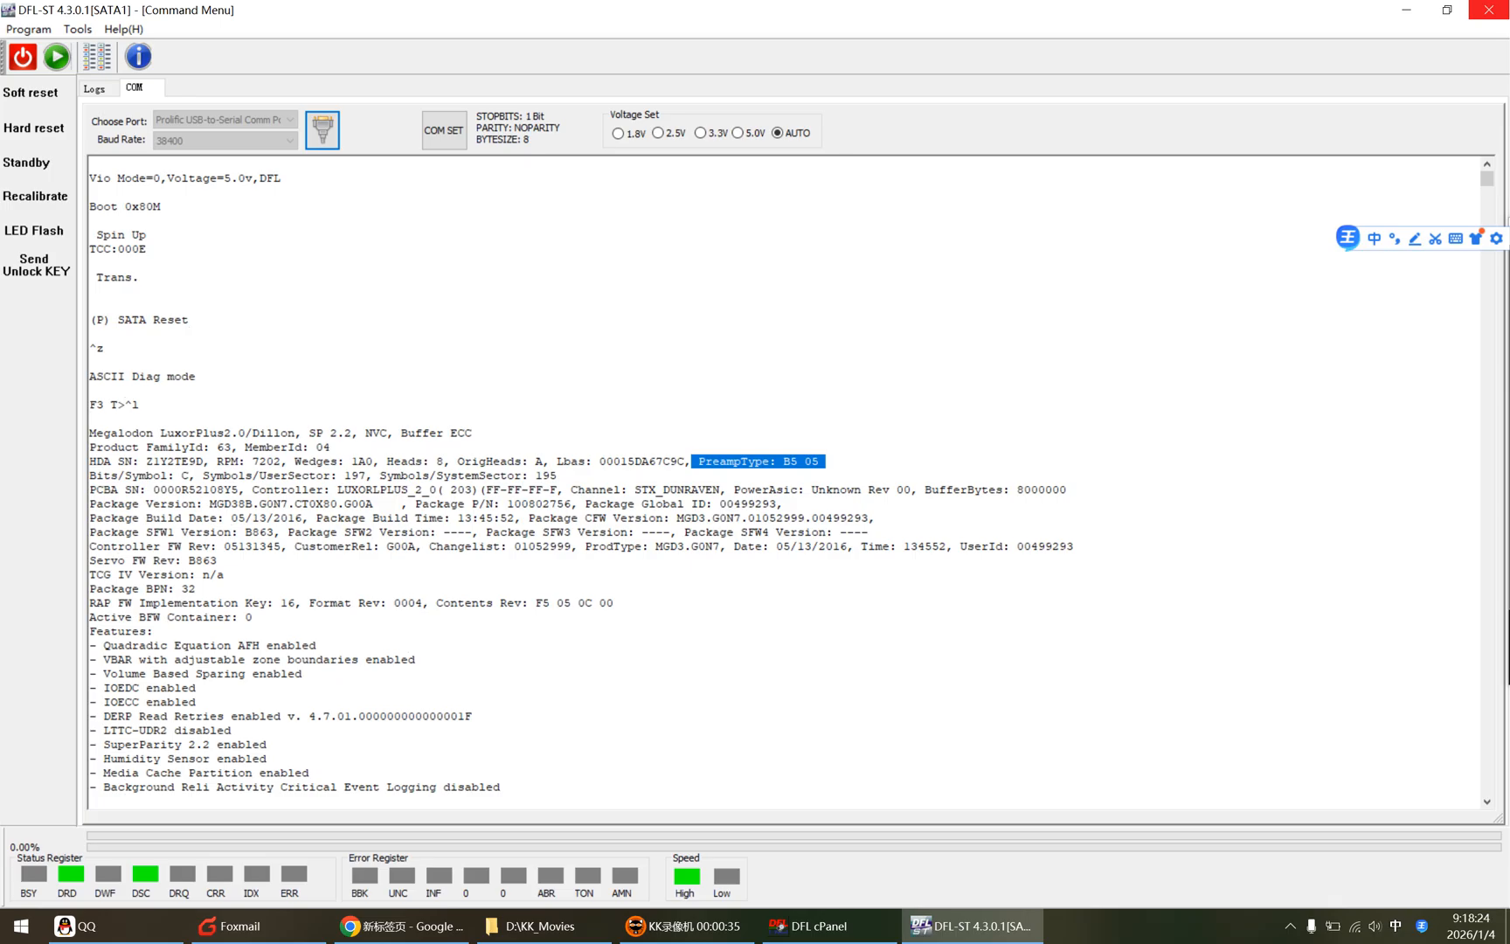
pyautogui.click(514, 490)
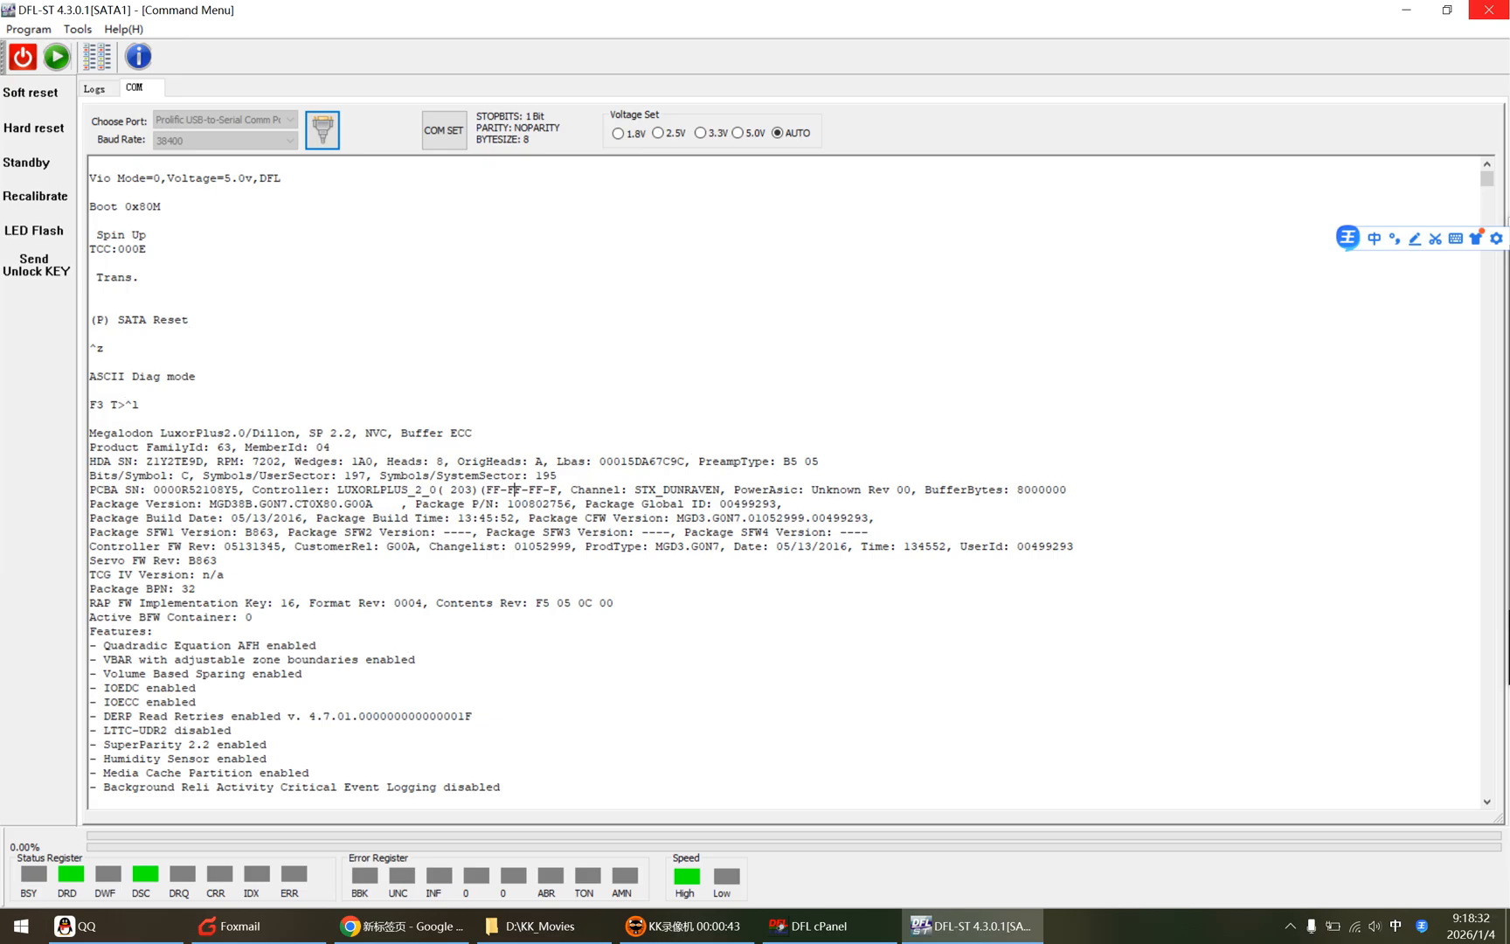
# Step: Start a Barracuda F3 session and obtain the drive's details in Basic Info
pyautogui.click(57, 57)
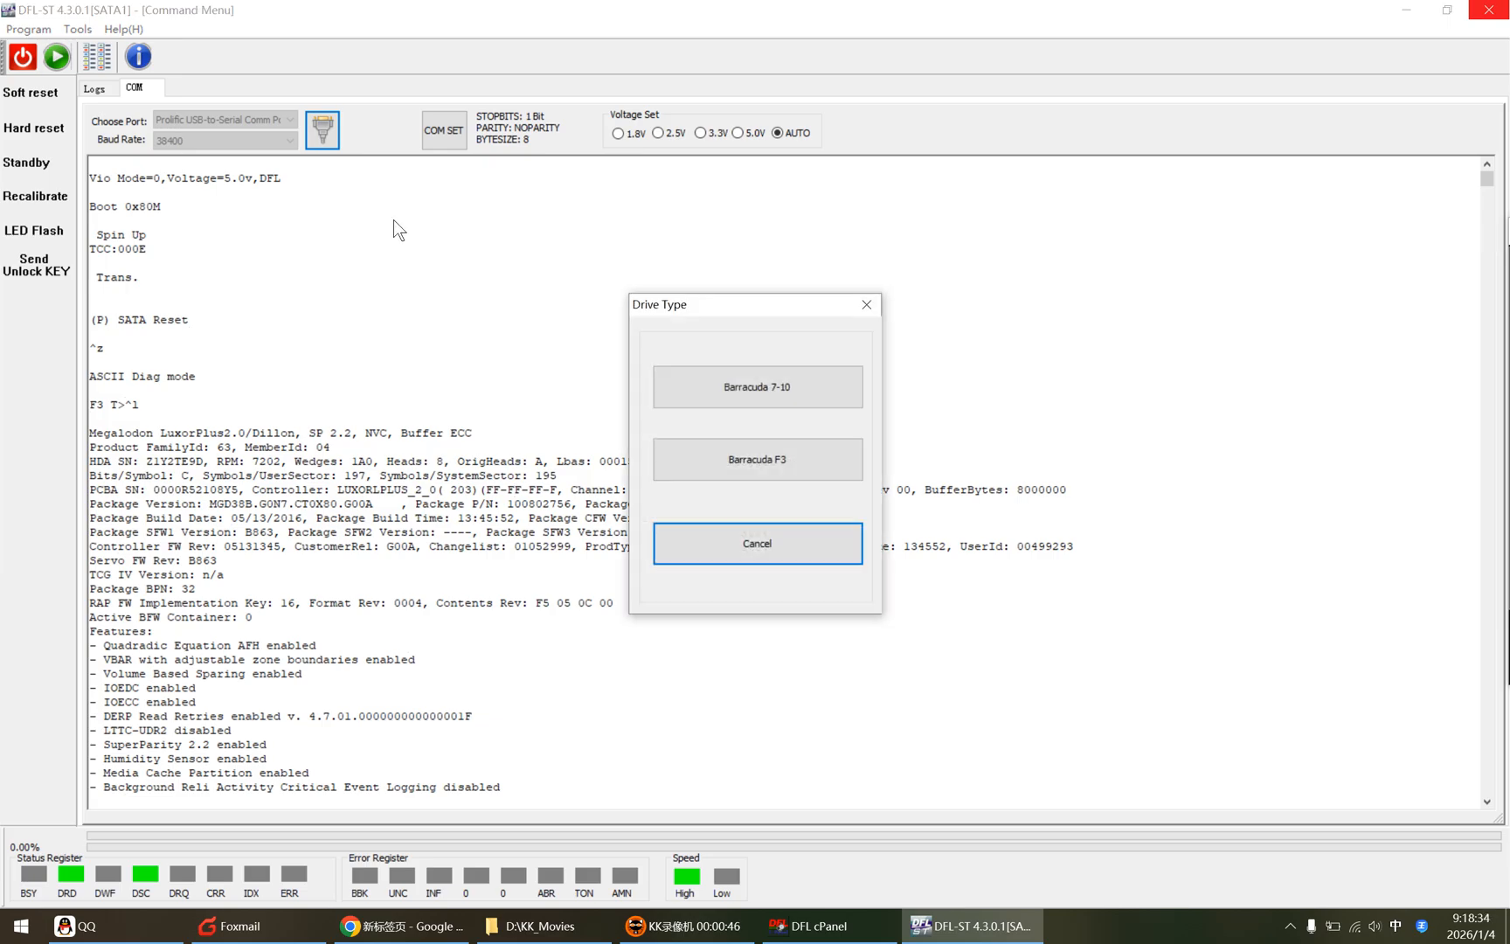
pyautogui.click(787, 458)
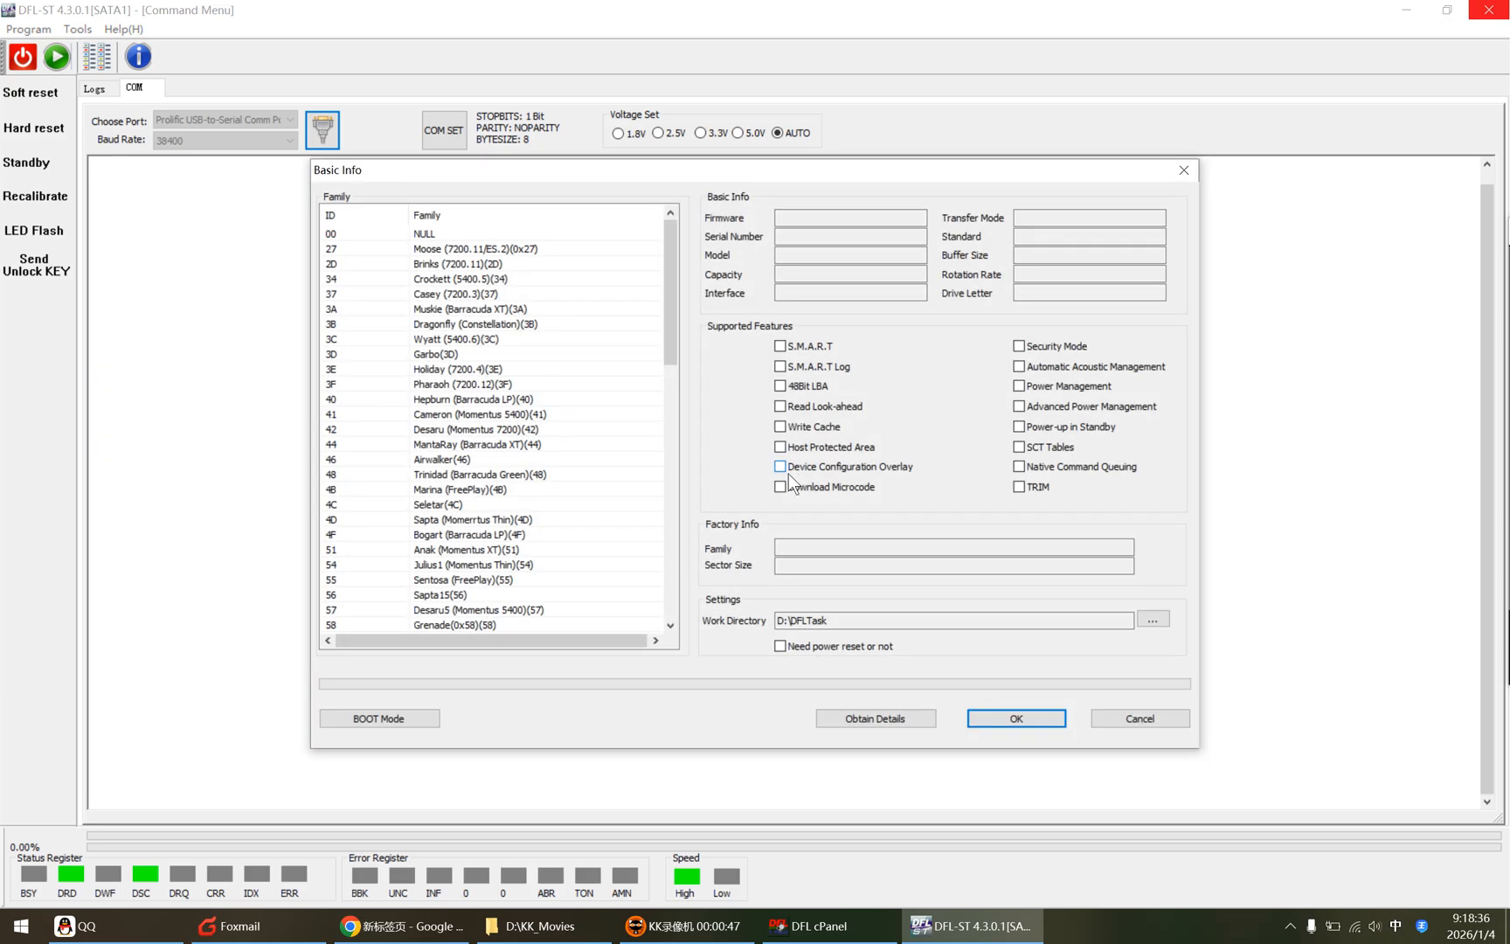
pyautogui.click(886, 720)
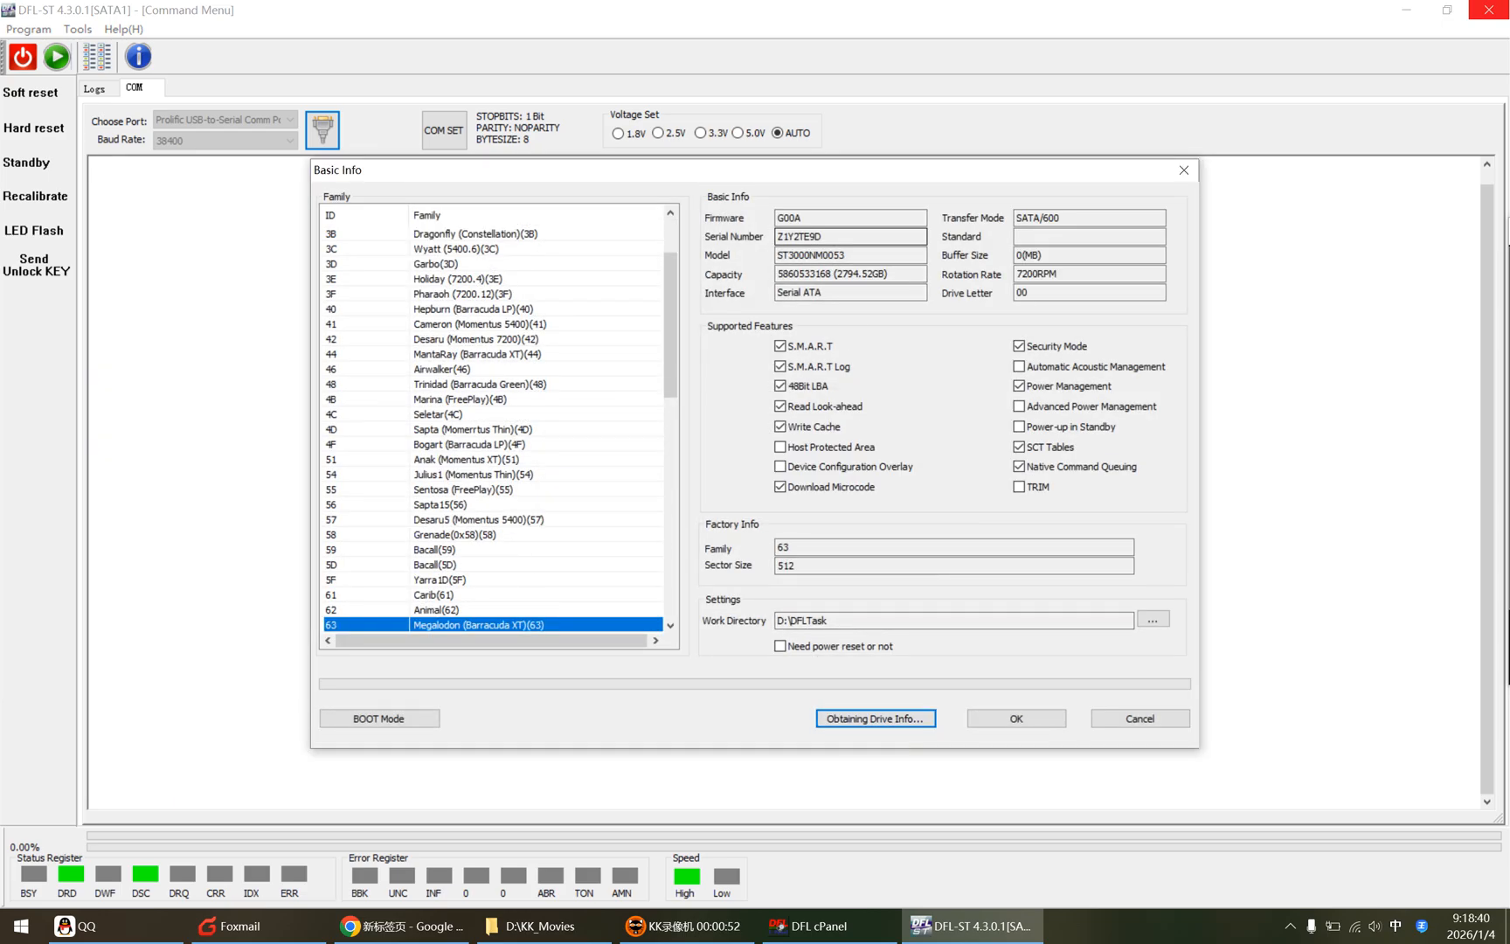
# Step: Select the serial number and model values, then confirm the drive's basic info
pyautogui.click(828, 237)
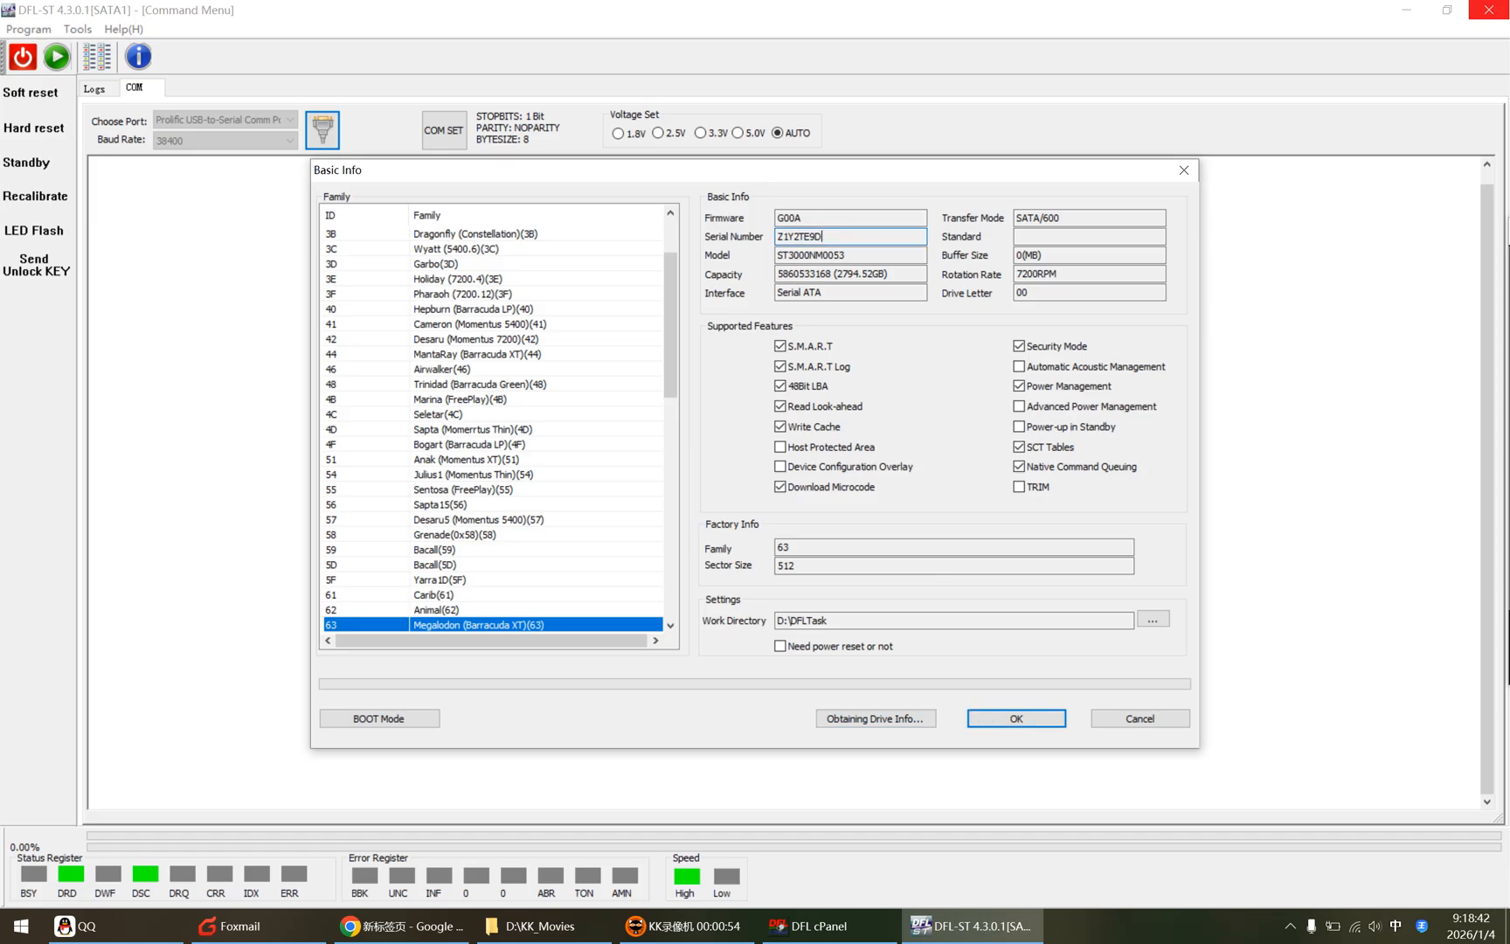
pyautogui.moveTo(828, 236); pyautogui.dragTo(706, 232)
pyautogui.click(830, 237)
pyautogui.moveTo(830, 238); pyautogui.dragTo(708, 242)
pyautogui.click(858, 255)
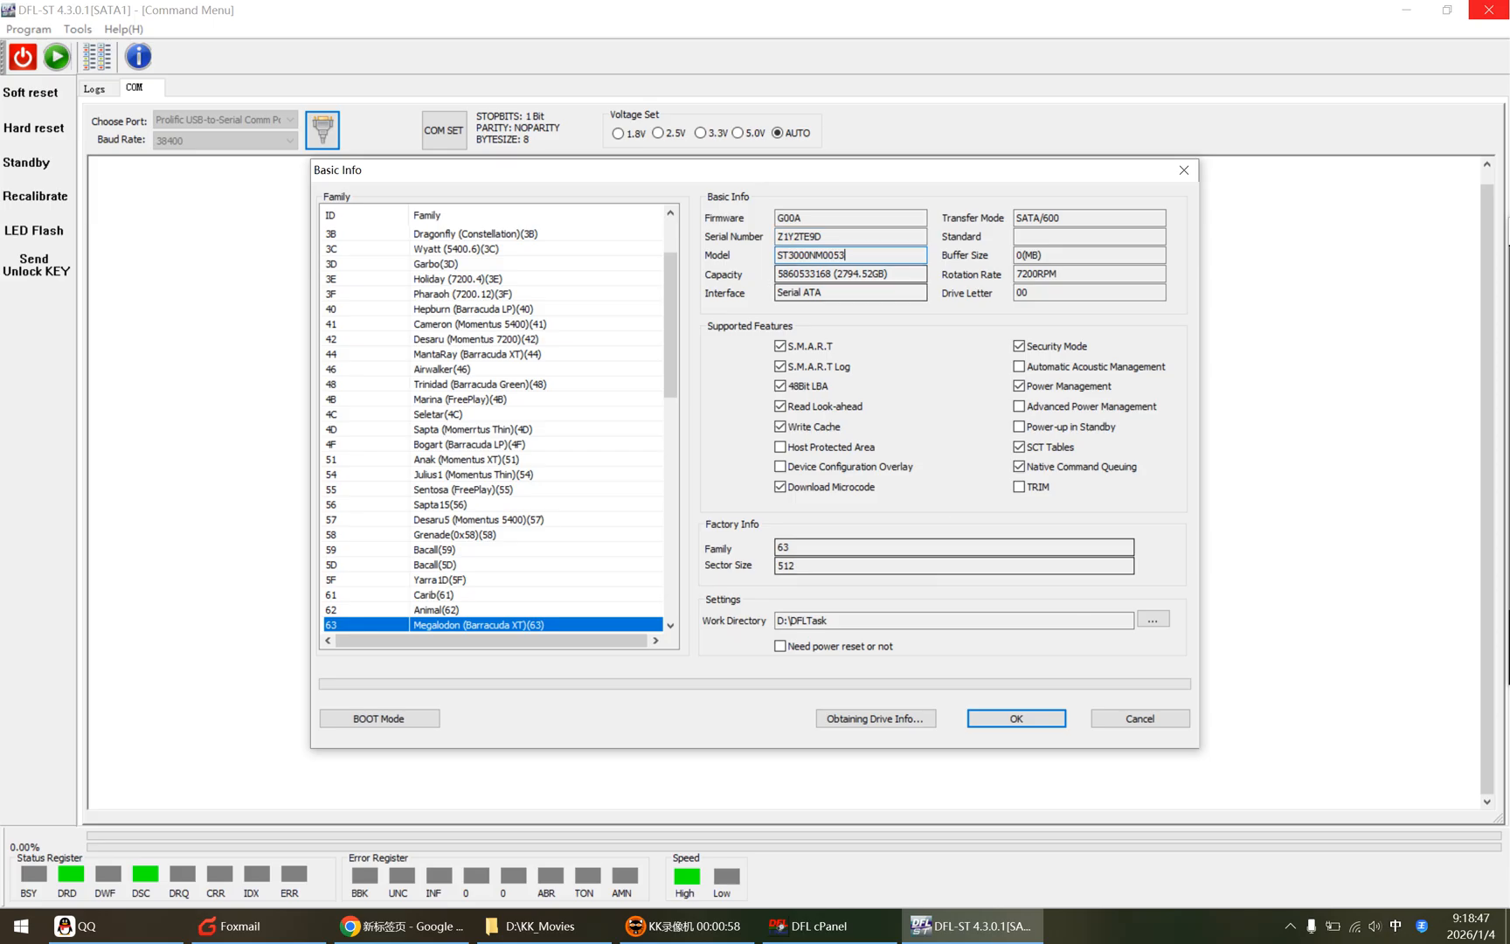
pyautogui.click(1016, 718)
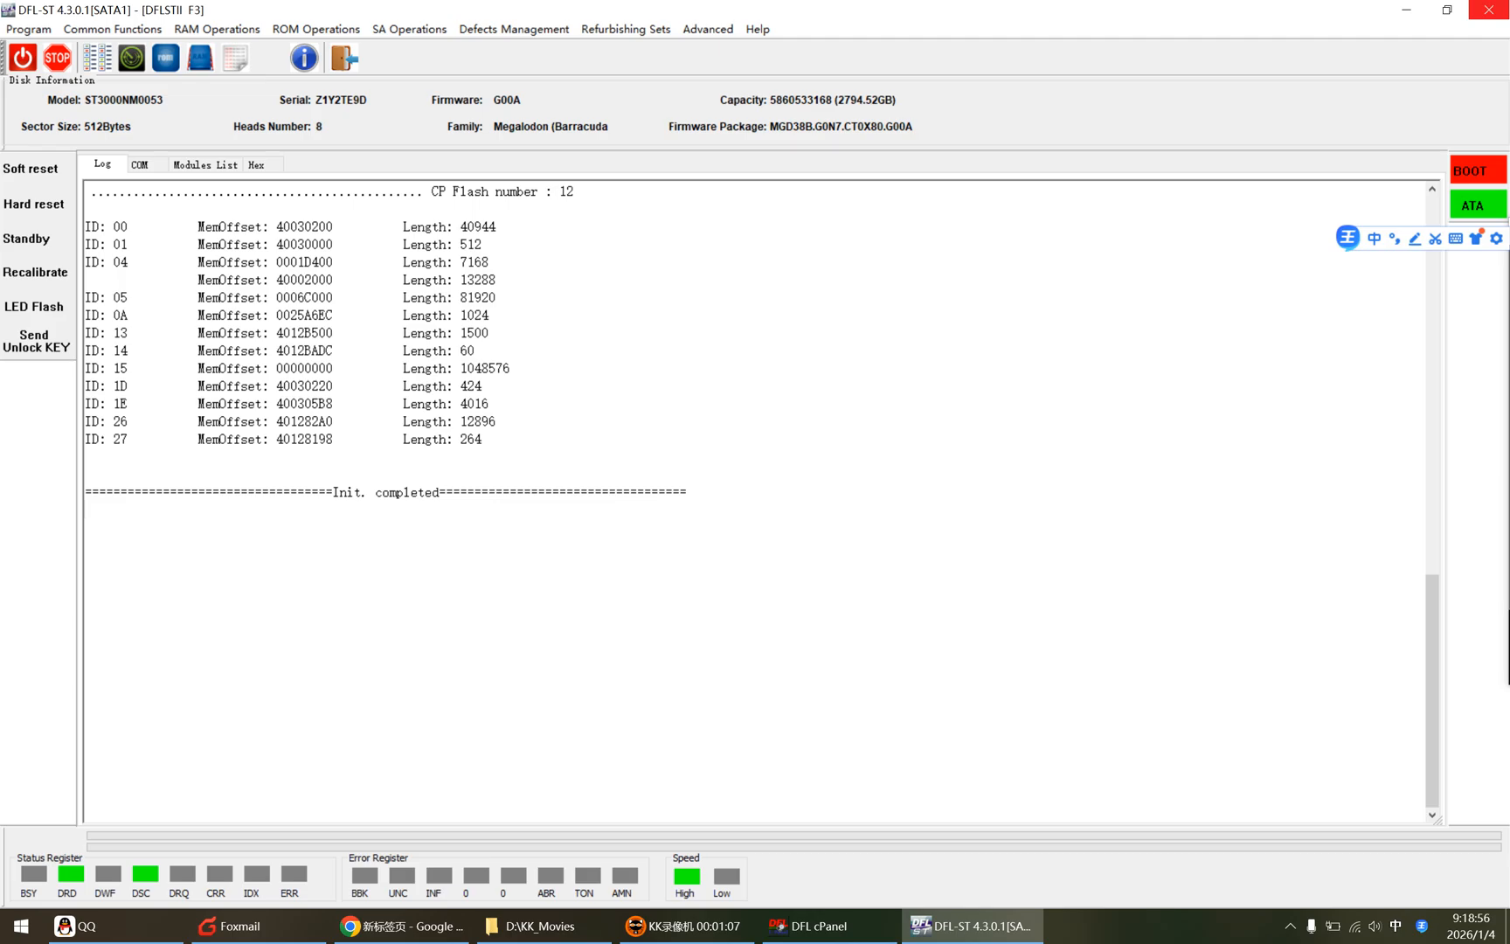
# Step: Open the ROM Edit view from the ROM operations
pyautogui.click(142, 166)
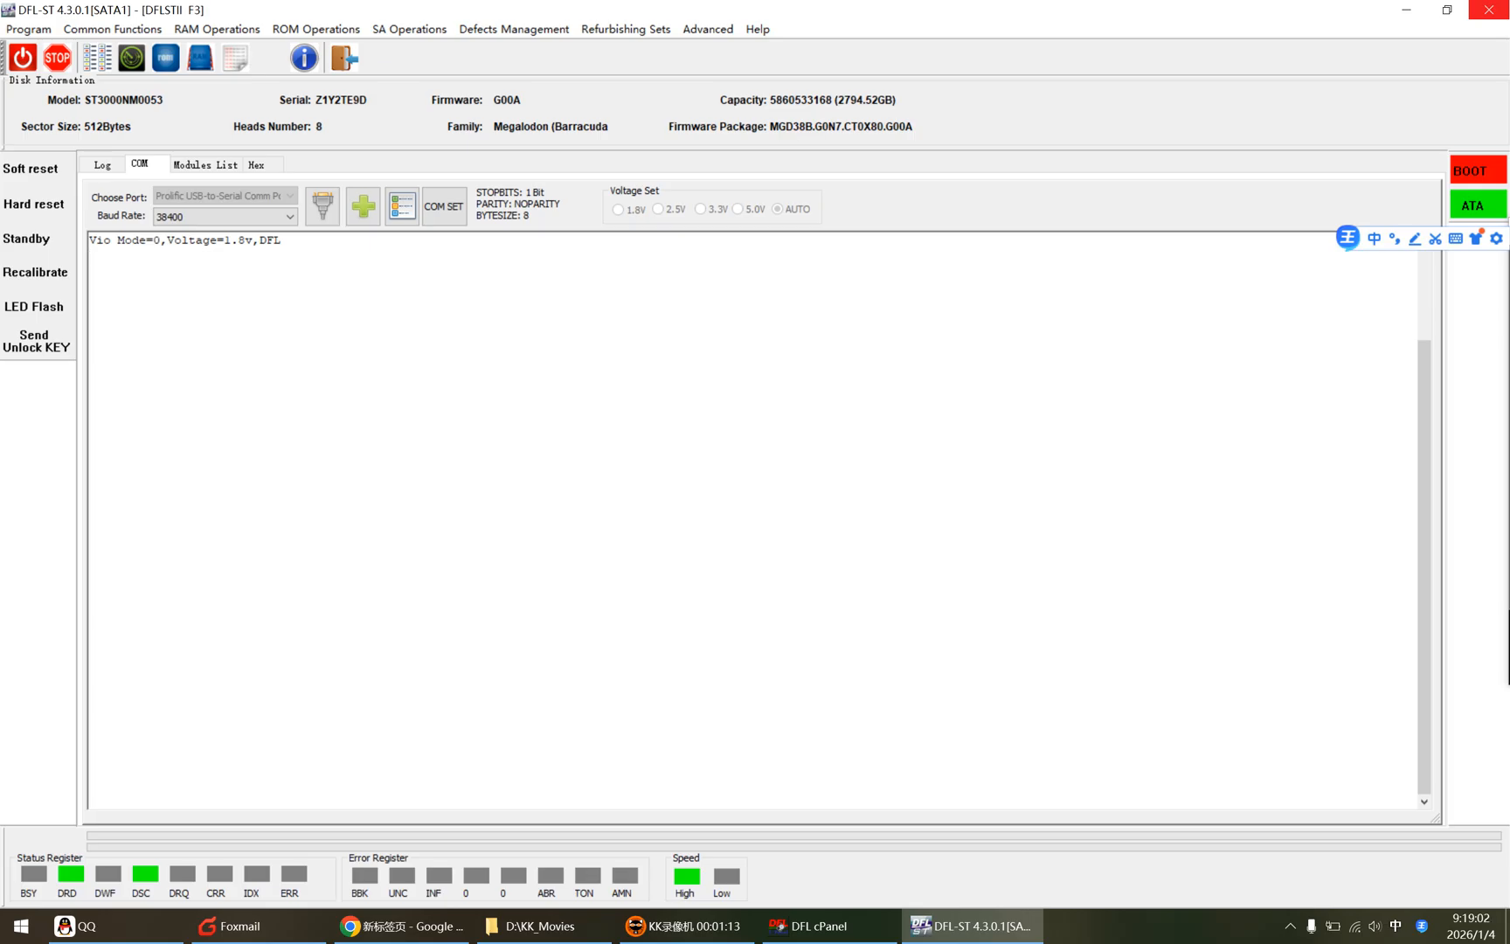
pyautogui.click(315, 29)
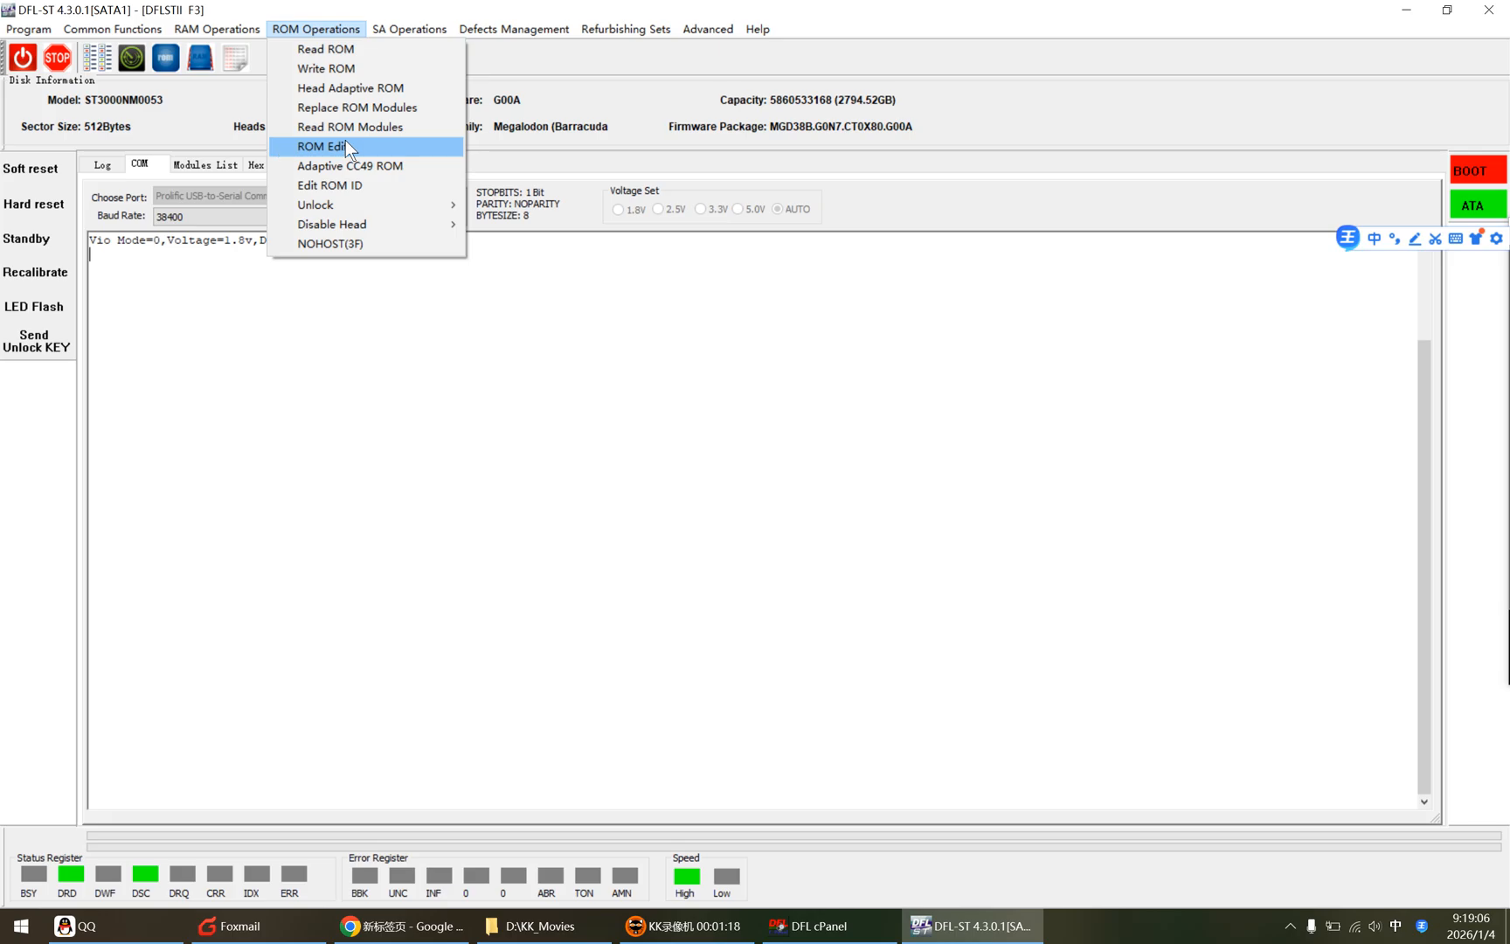
pyautogui.click(344, 145)
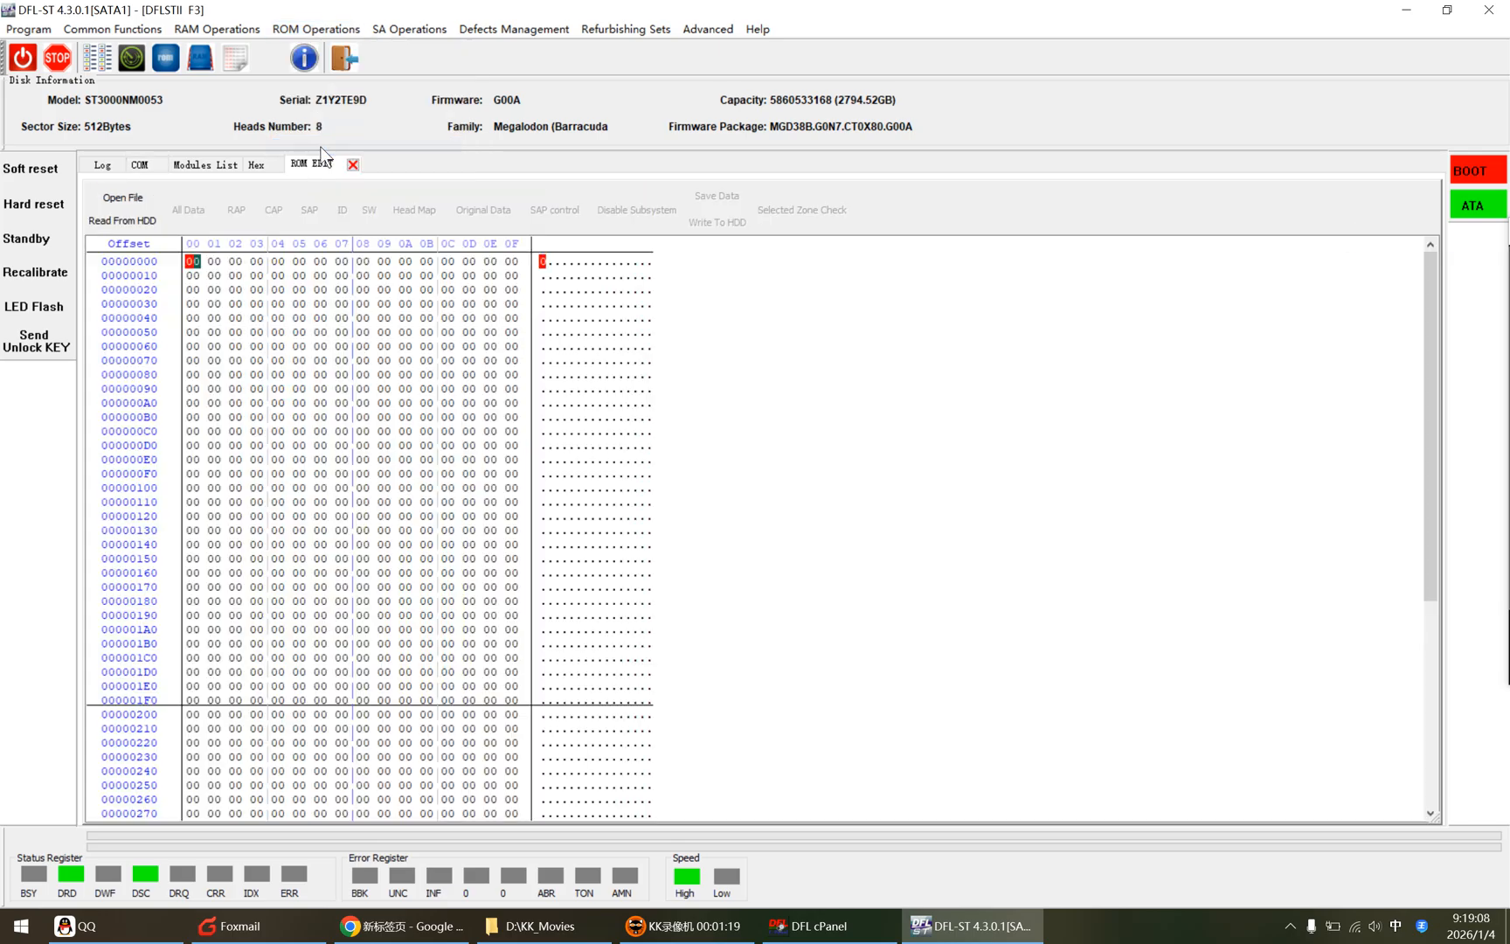
pyautogui.click(146, 199)
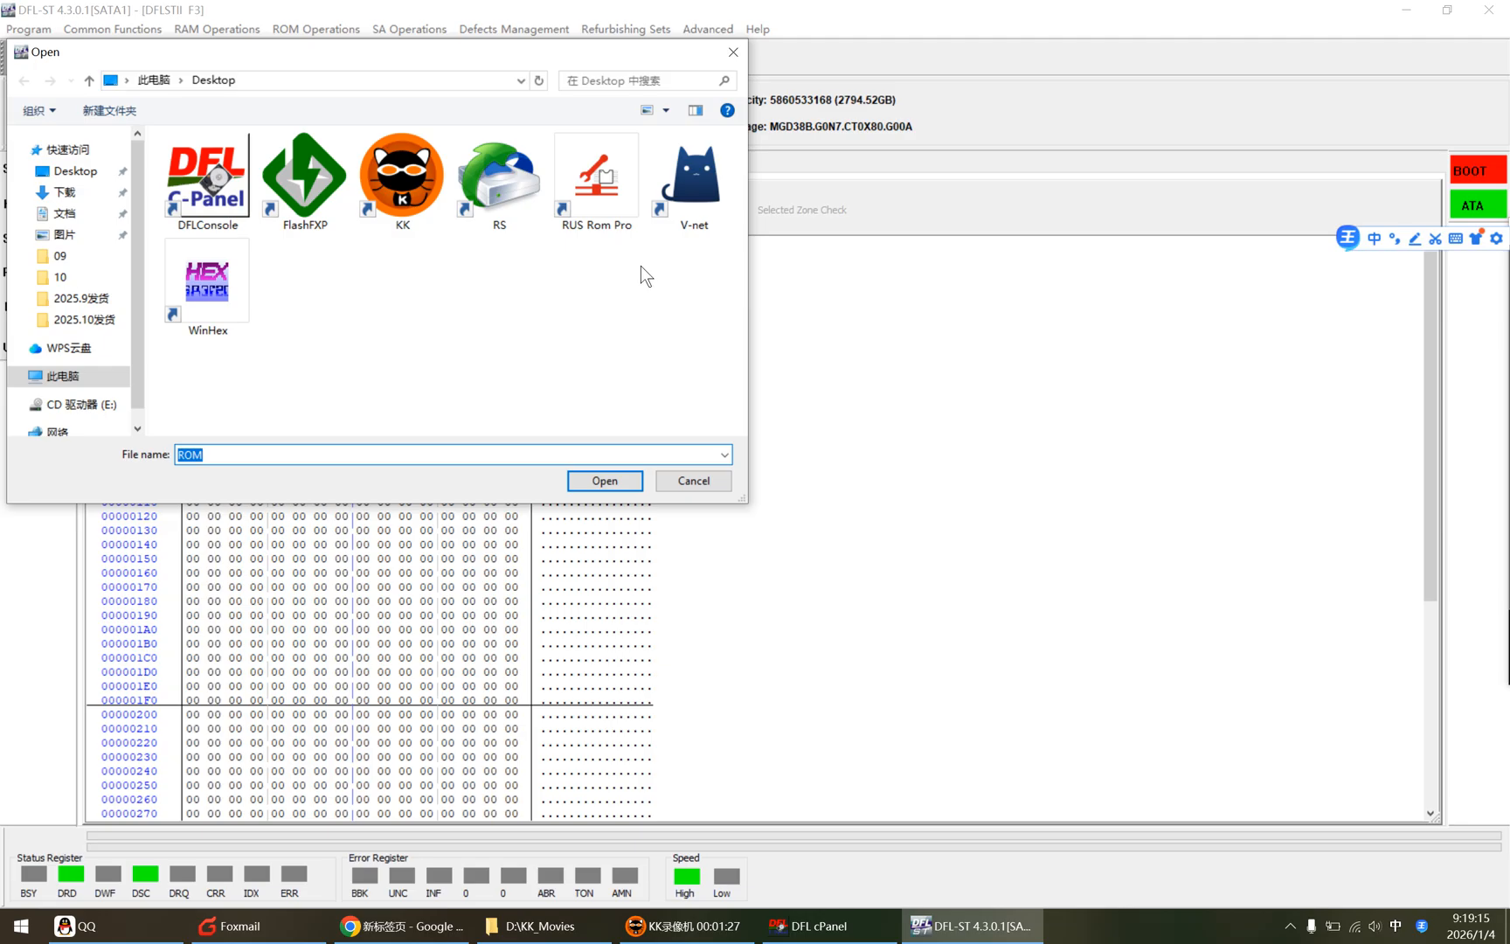
pyautogui.click(707, 480)
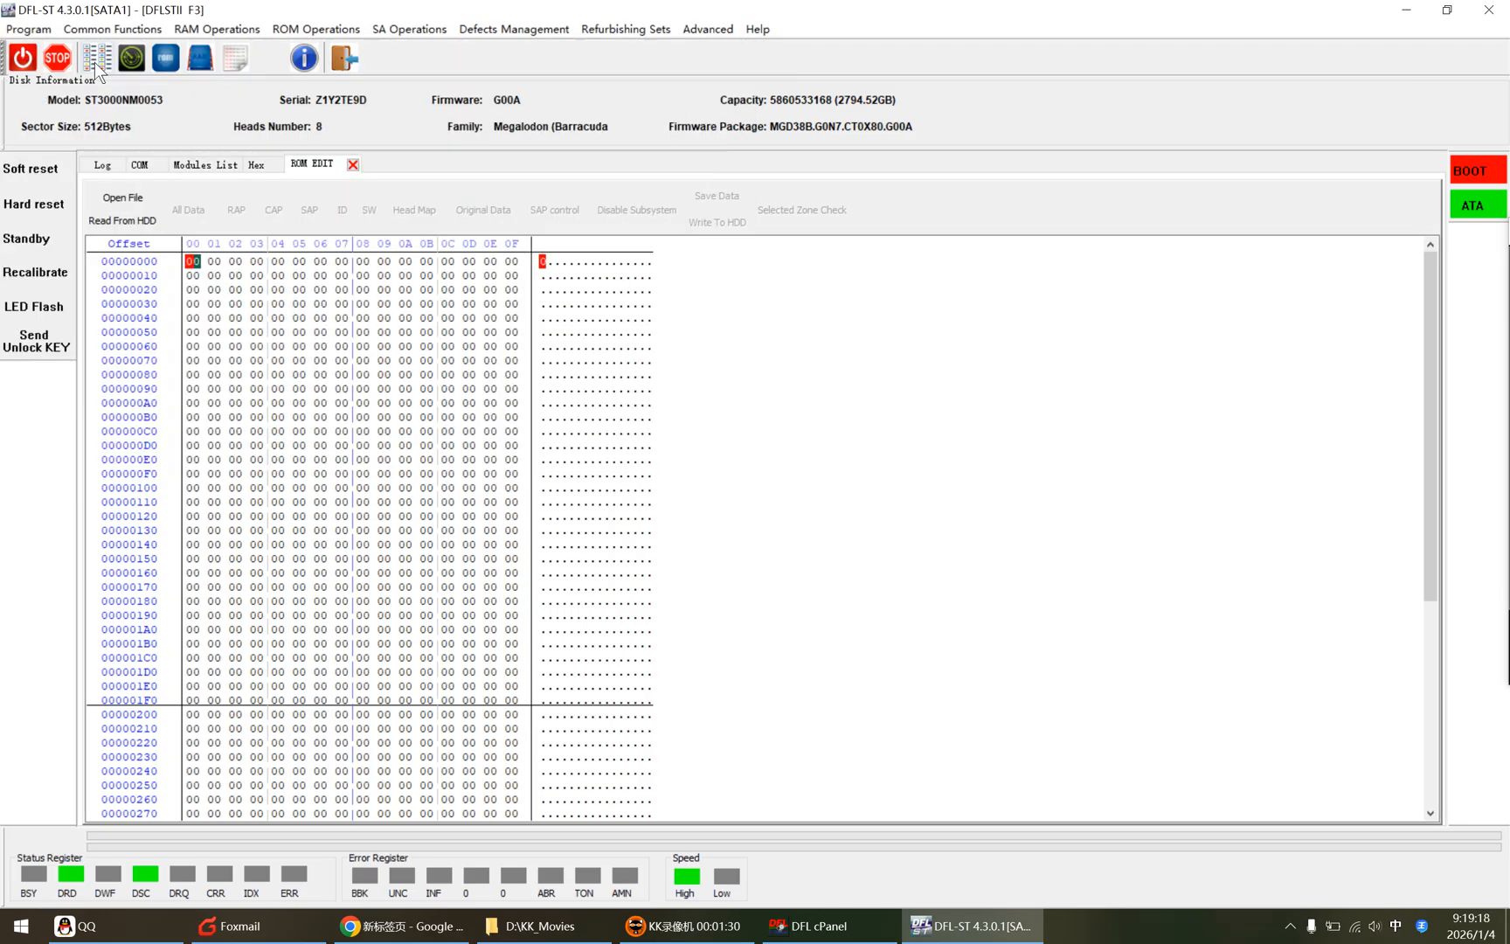
# Step: Copy the firmware directory path from the Work Directory Settings and close them
pyautogui.click(28, 28)
pyautogui.click(77, 87)
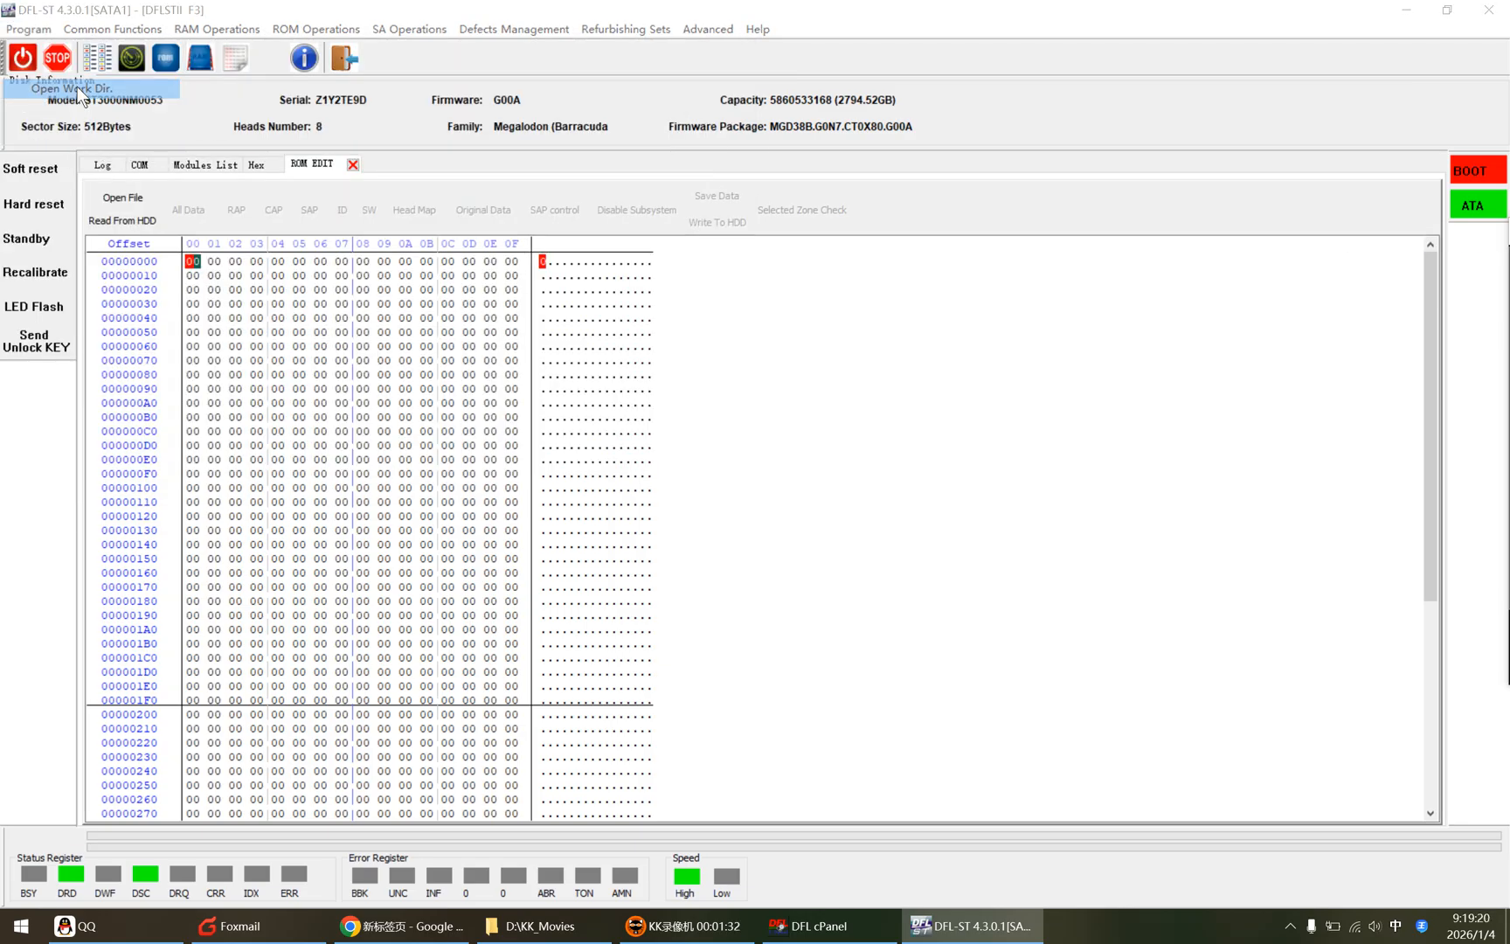
pyautogui.click(805, 349)
pyautogui.hotkey('ctrl', 'a')
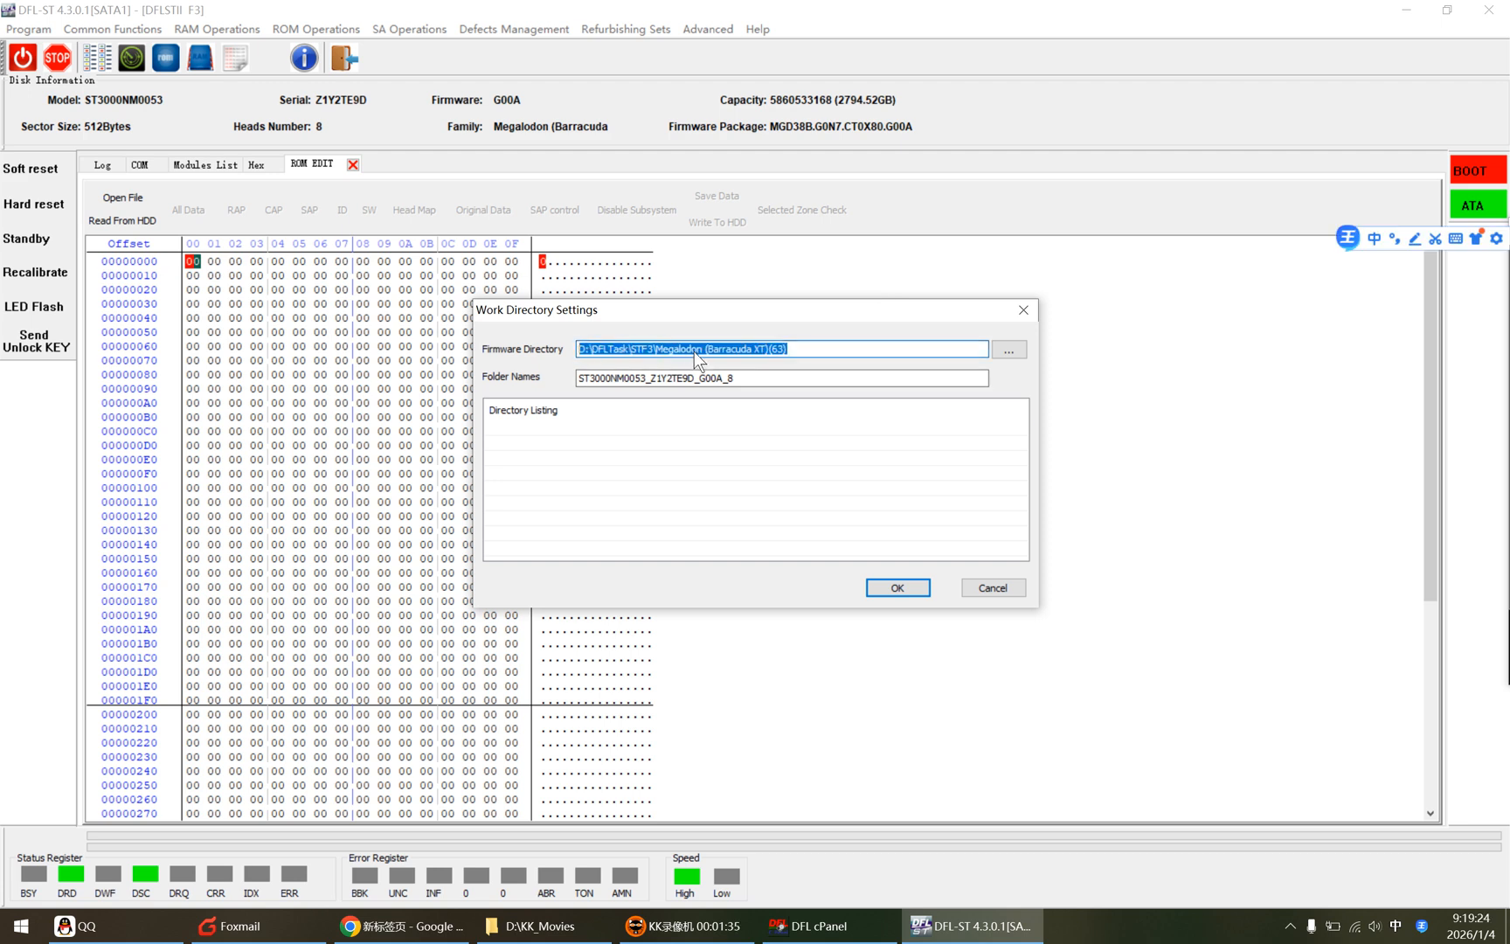
pyautogui.rightClick(787, 348)
pyautogui.click(826, 408)
pyautogui.click(892, 589)
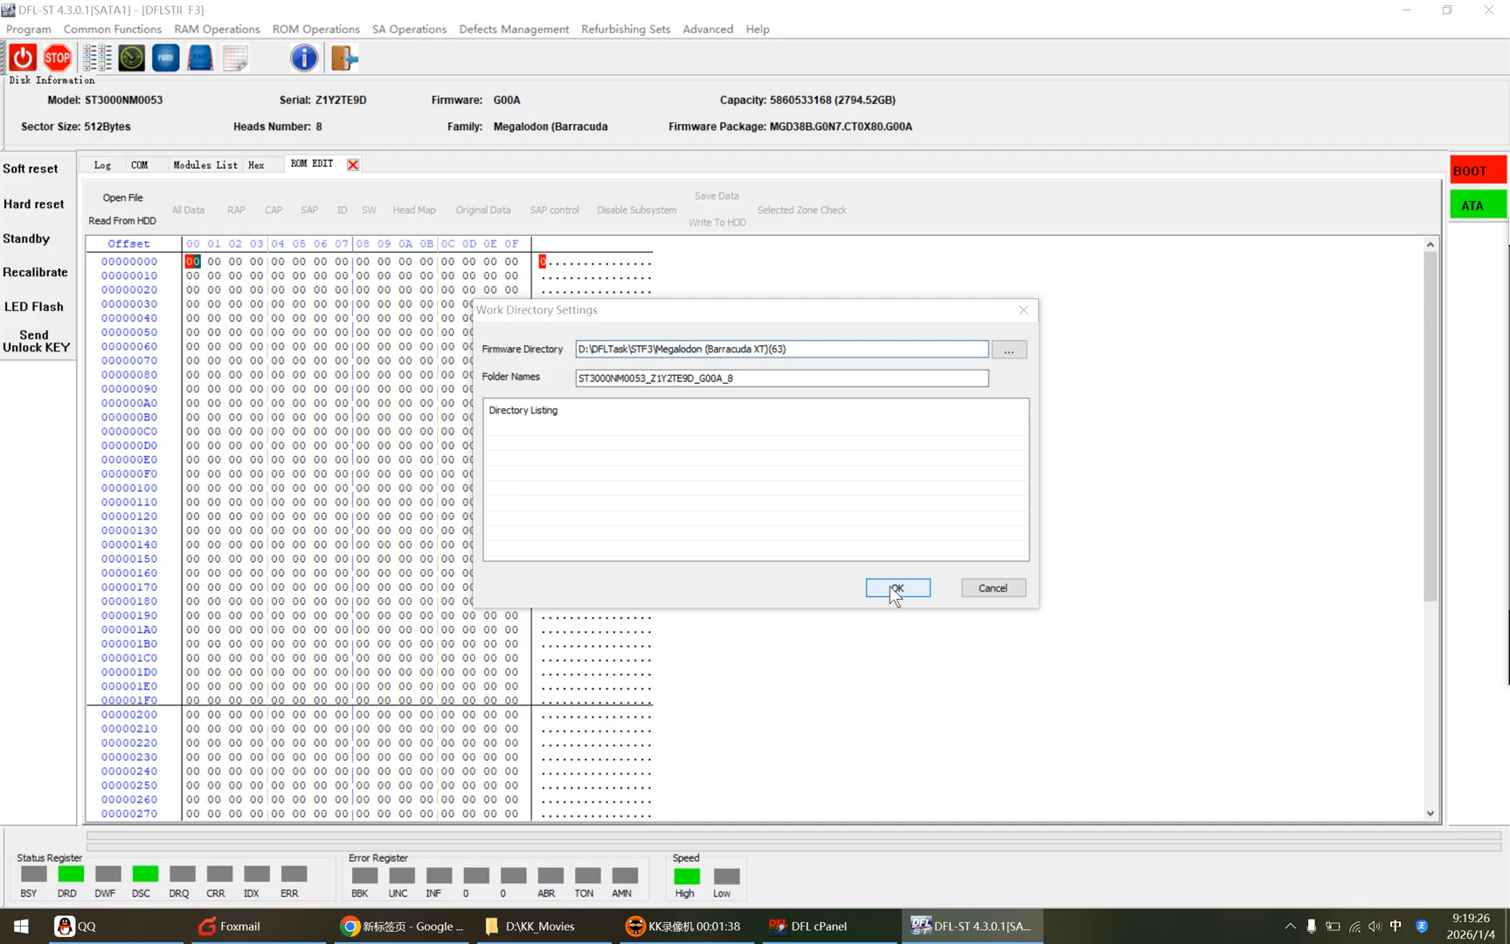
# Step: Open the work folder, go into the _G00A_1 drive folder's ROM subfolder, and copy its path
pyautogui.click(771, 505)
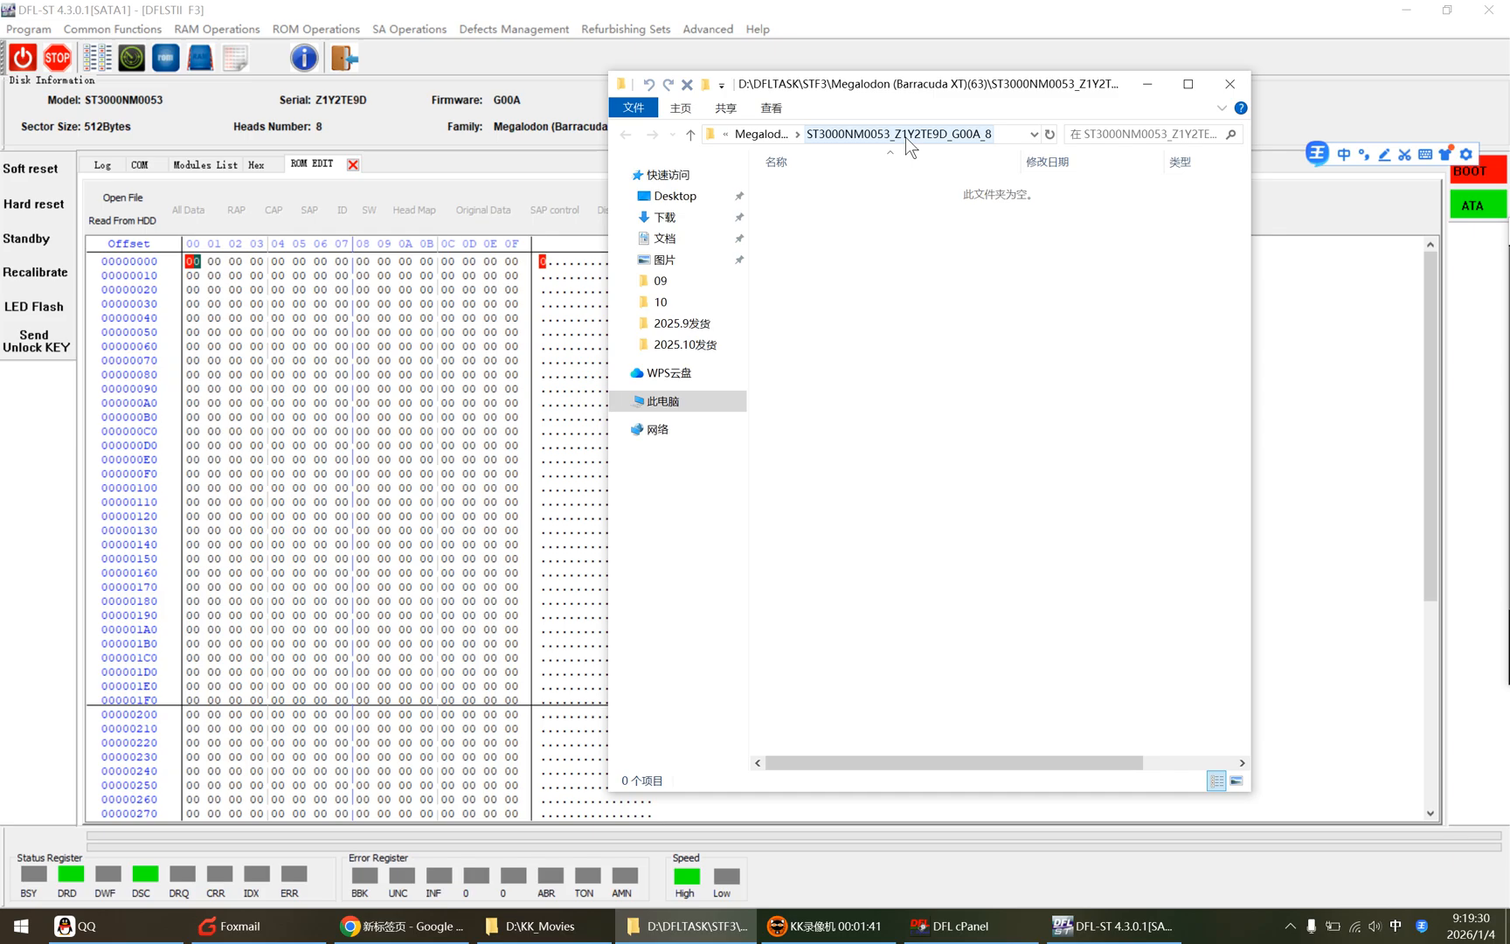
pyautogui.click(763, 135)
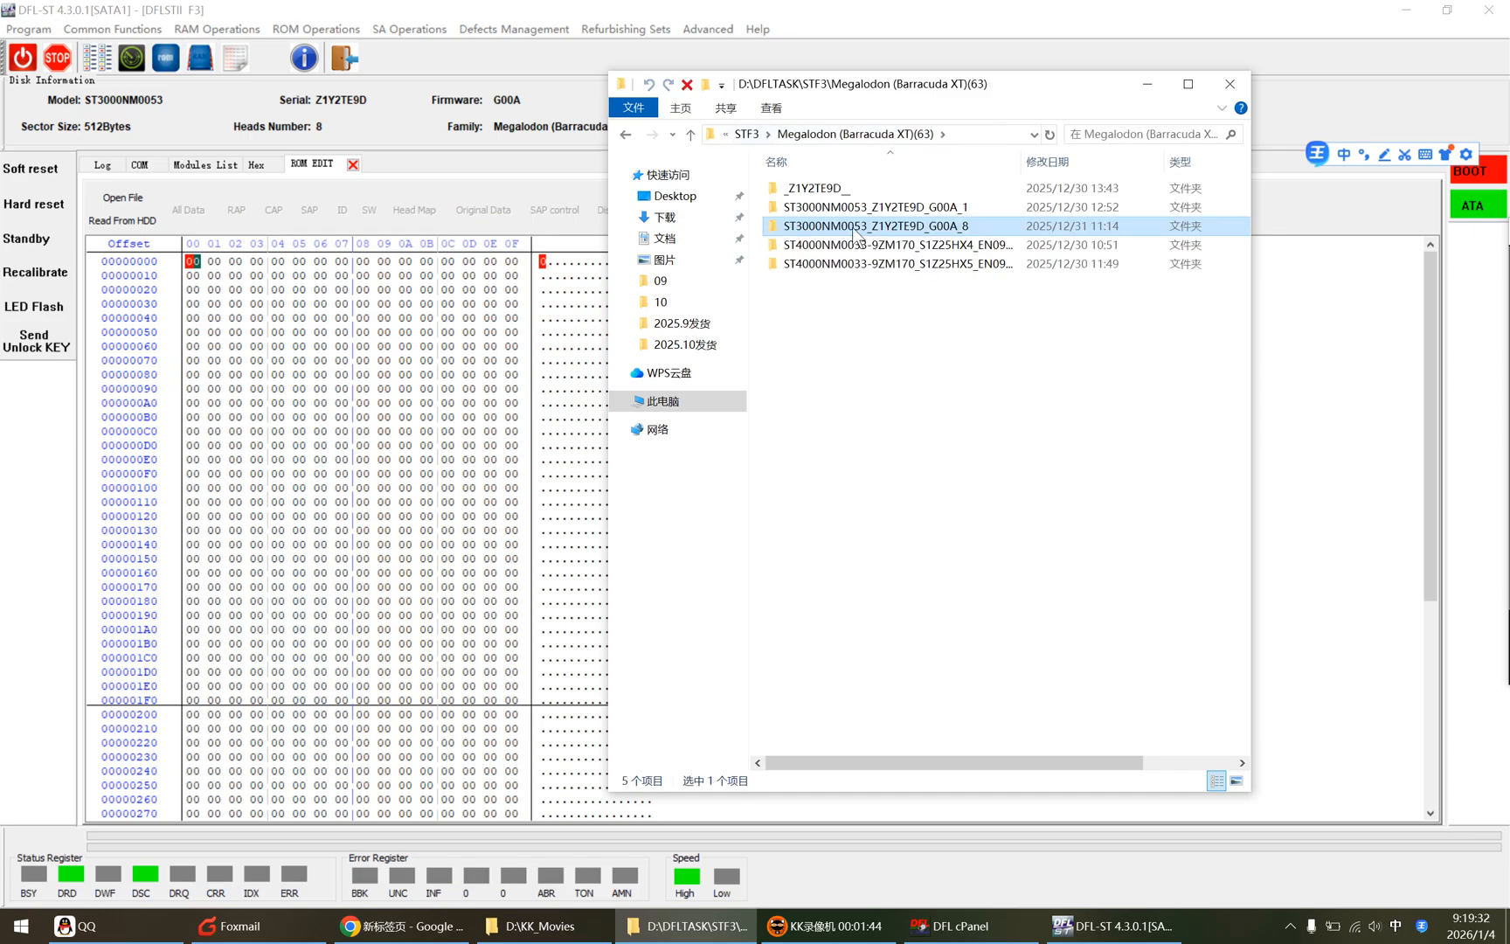
pyautogui.moveTo(990, 88); pyautogui.dragTo(869, 218)
pyautogui.doubleClick(812, 339)
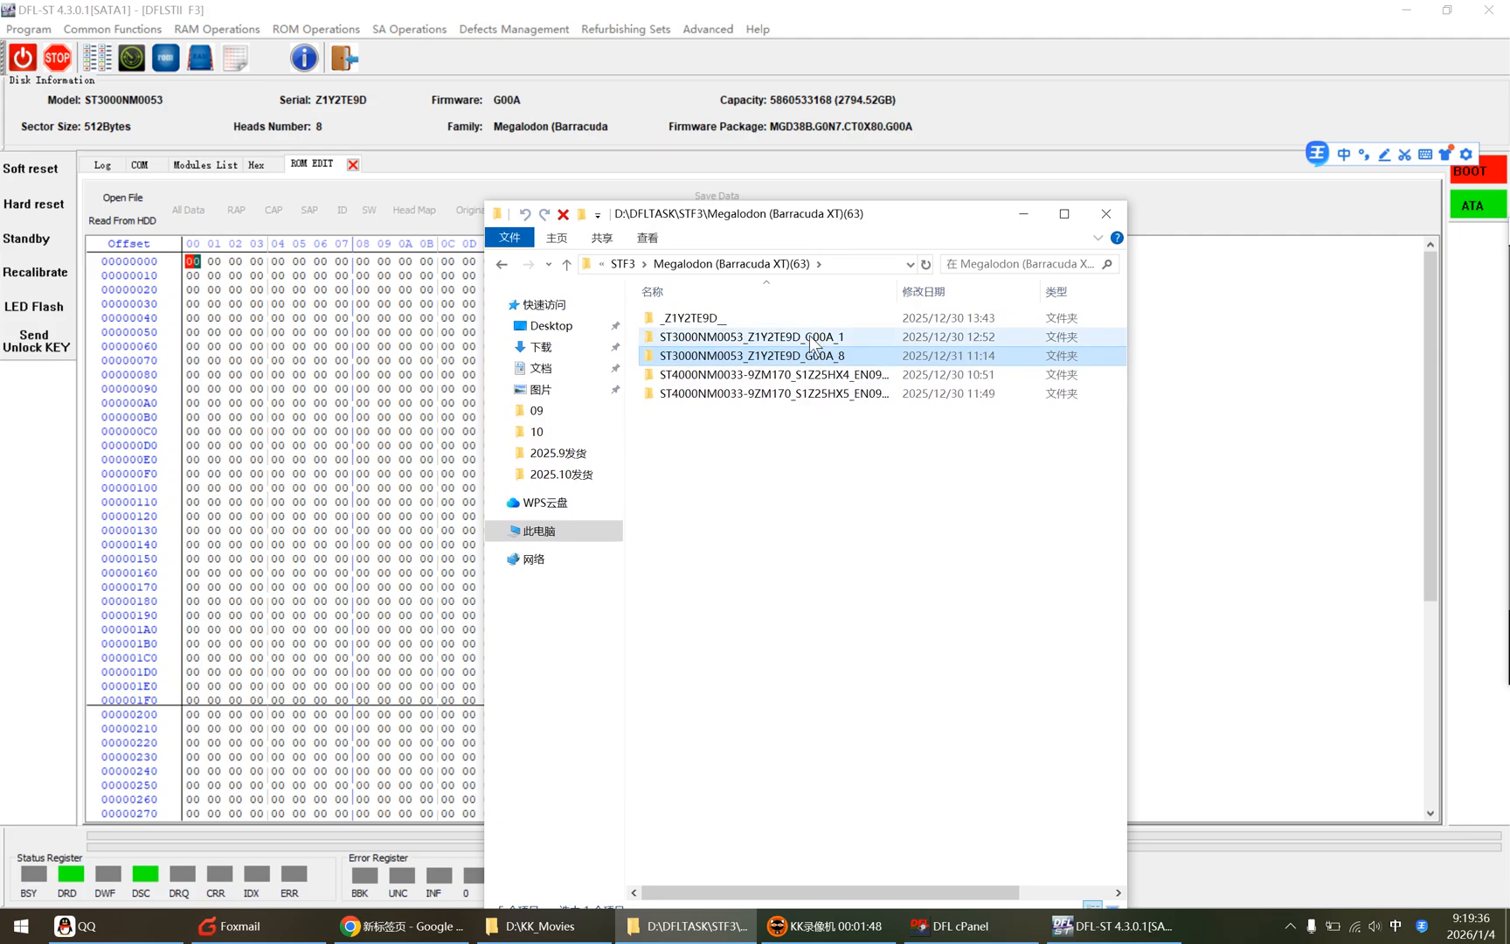
pyautogui.doubleClick(734, 318)
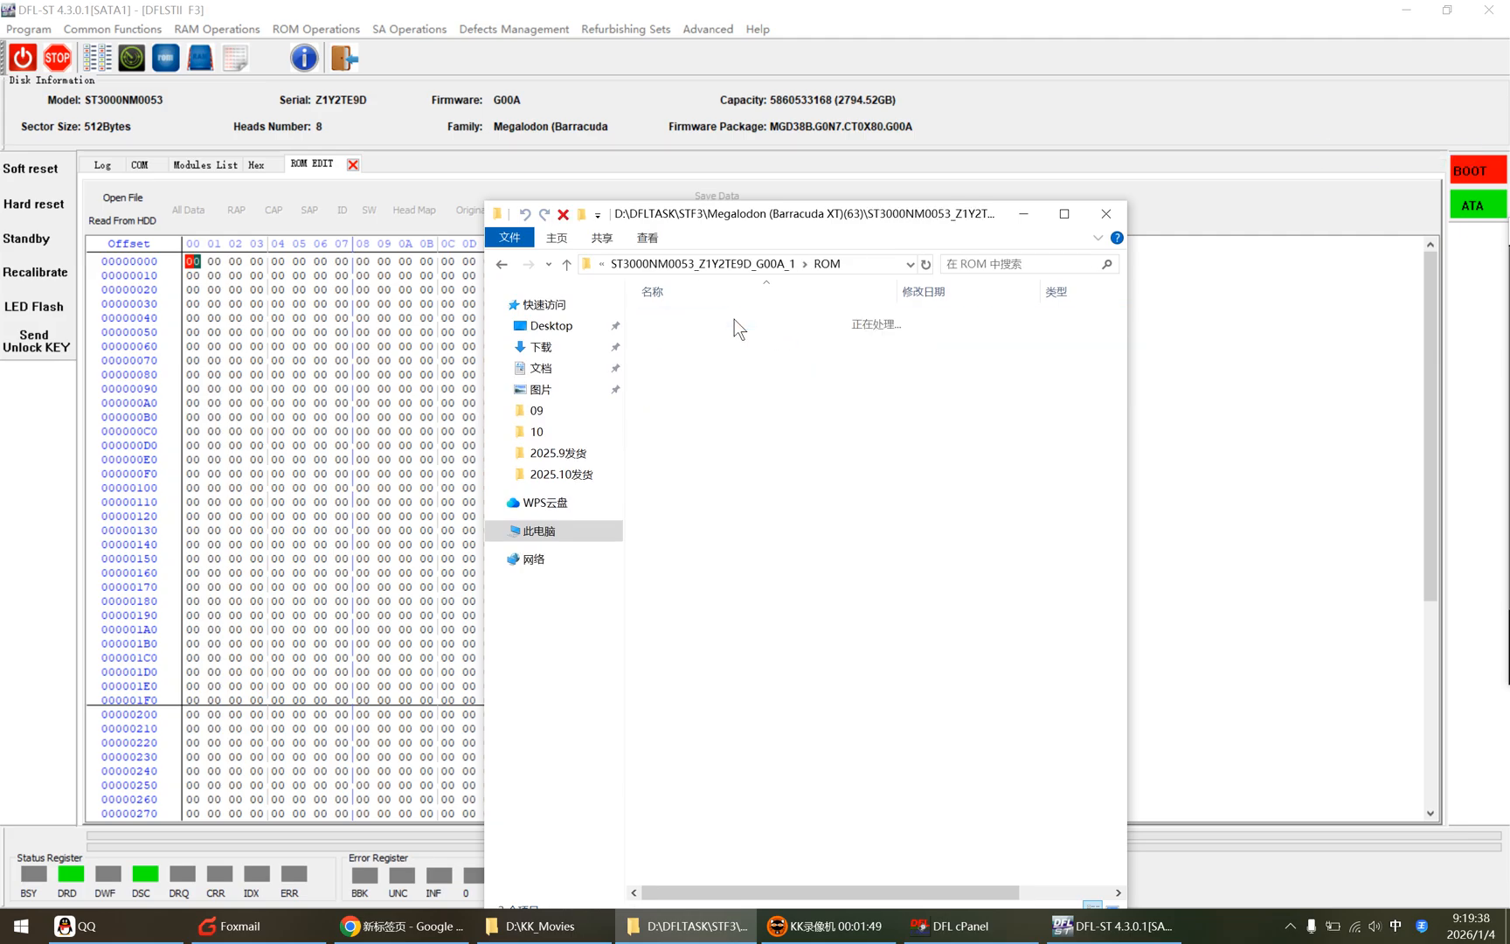
pyautogui.click(861, 263)
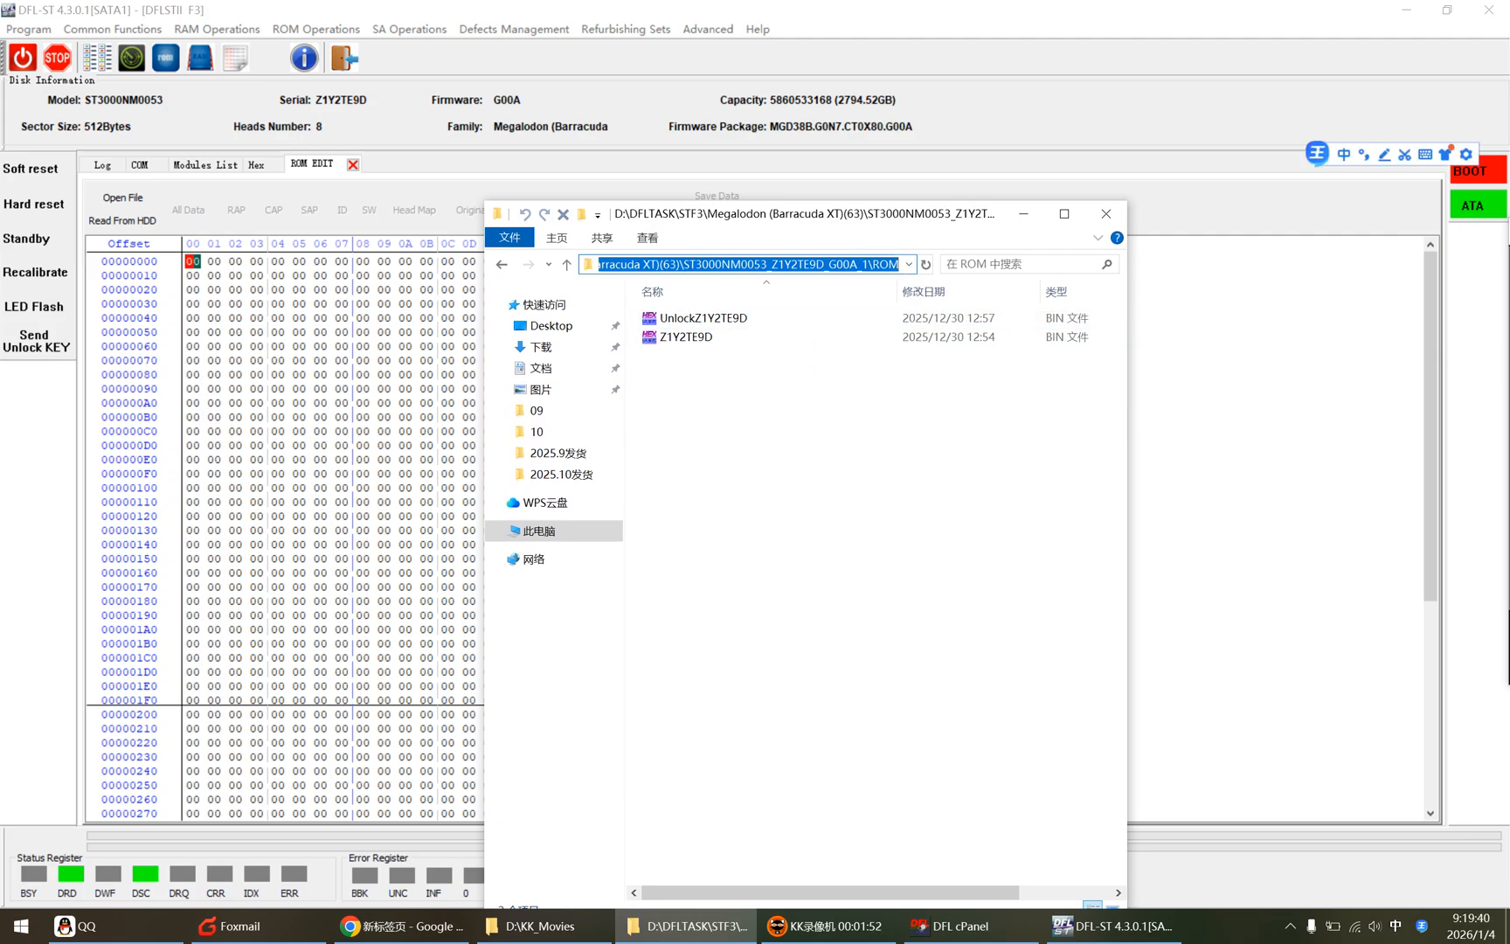
pyautogui.rightClick(785, 263)
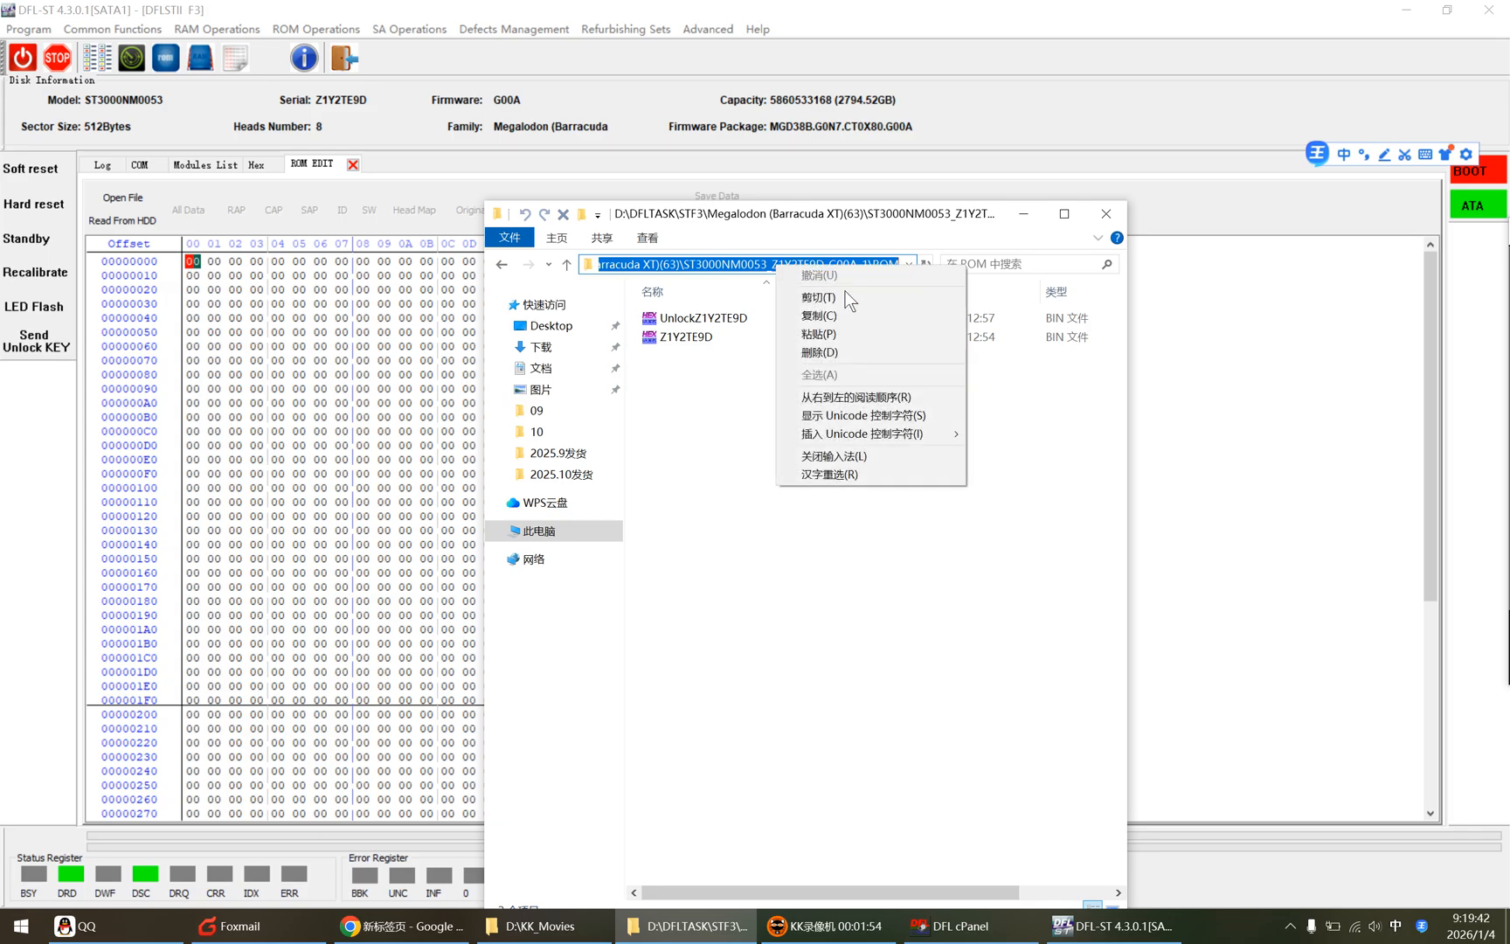
pyautogui.click(818, 323)
# Step: Open the ROM backup file by pasting the ROM folder path and picking the non-unlock BIN file
pyautogui.click(1011, 90)
pyautogui.click(143, 193)
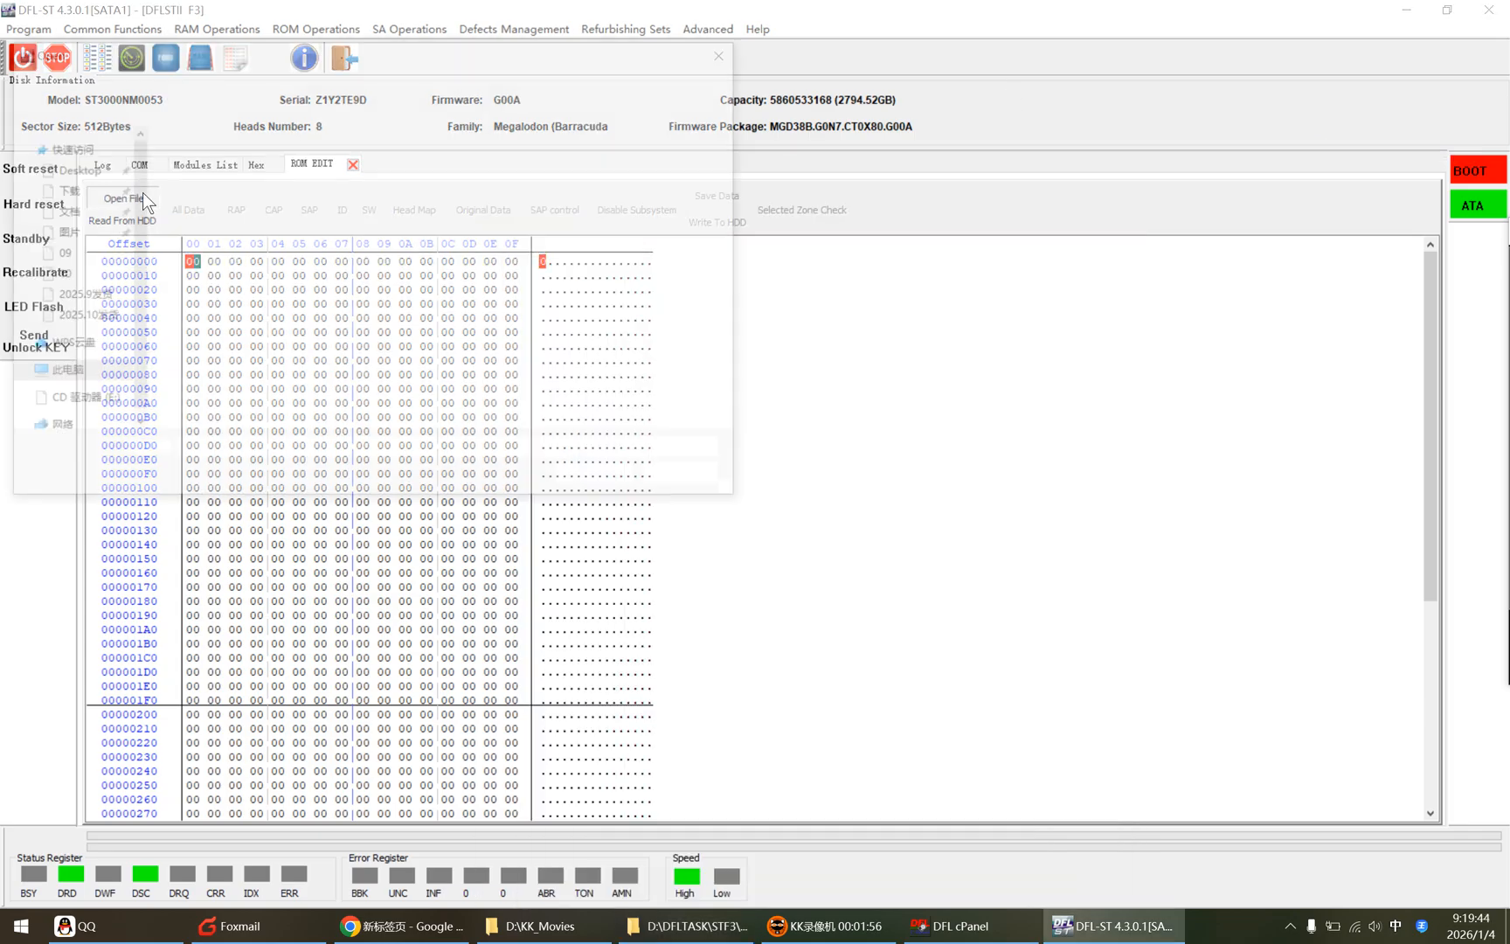
pyautogui.click(393, 81)
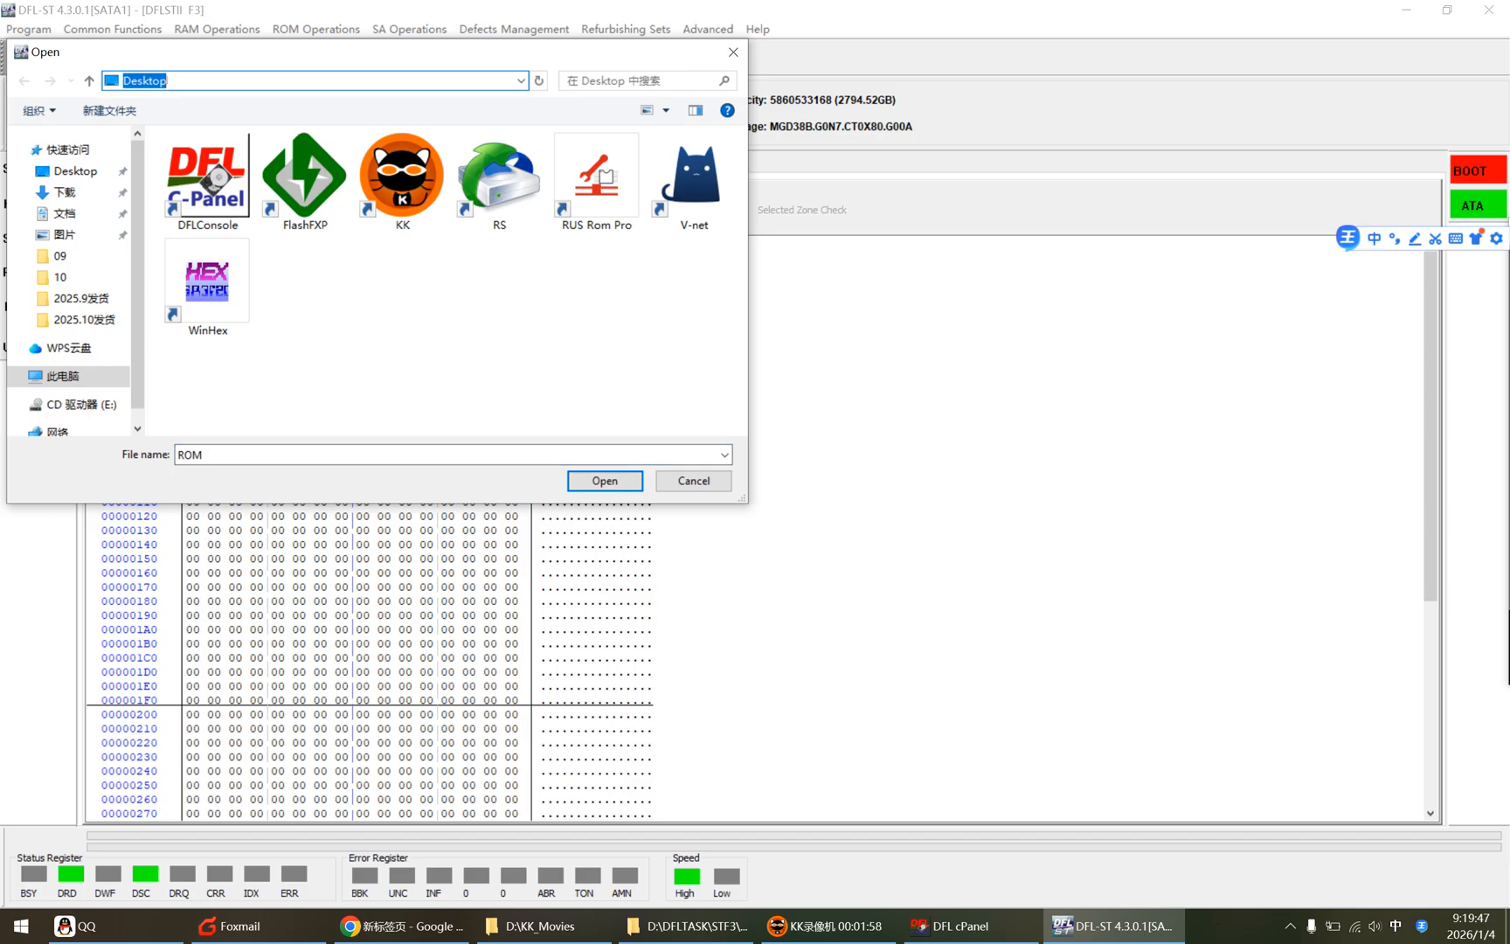
pyautogui.hotkey('ctrl', 'v')
pyautogui.click(538, 81)
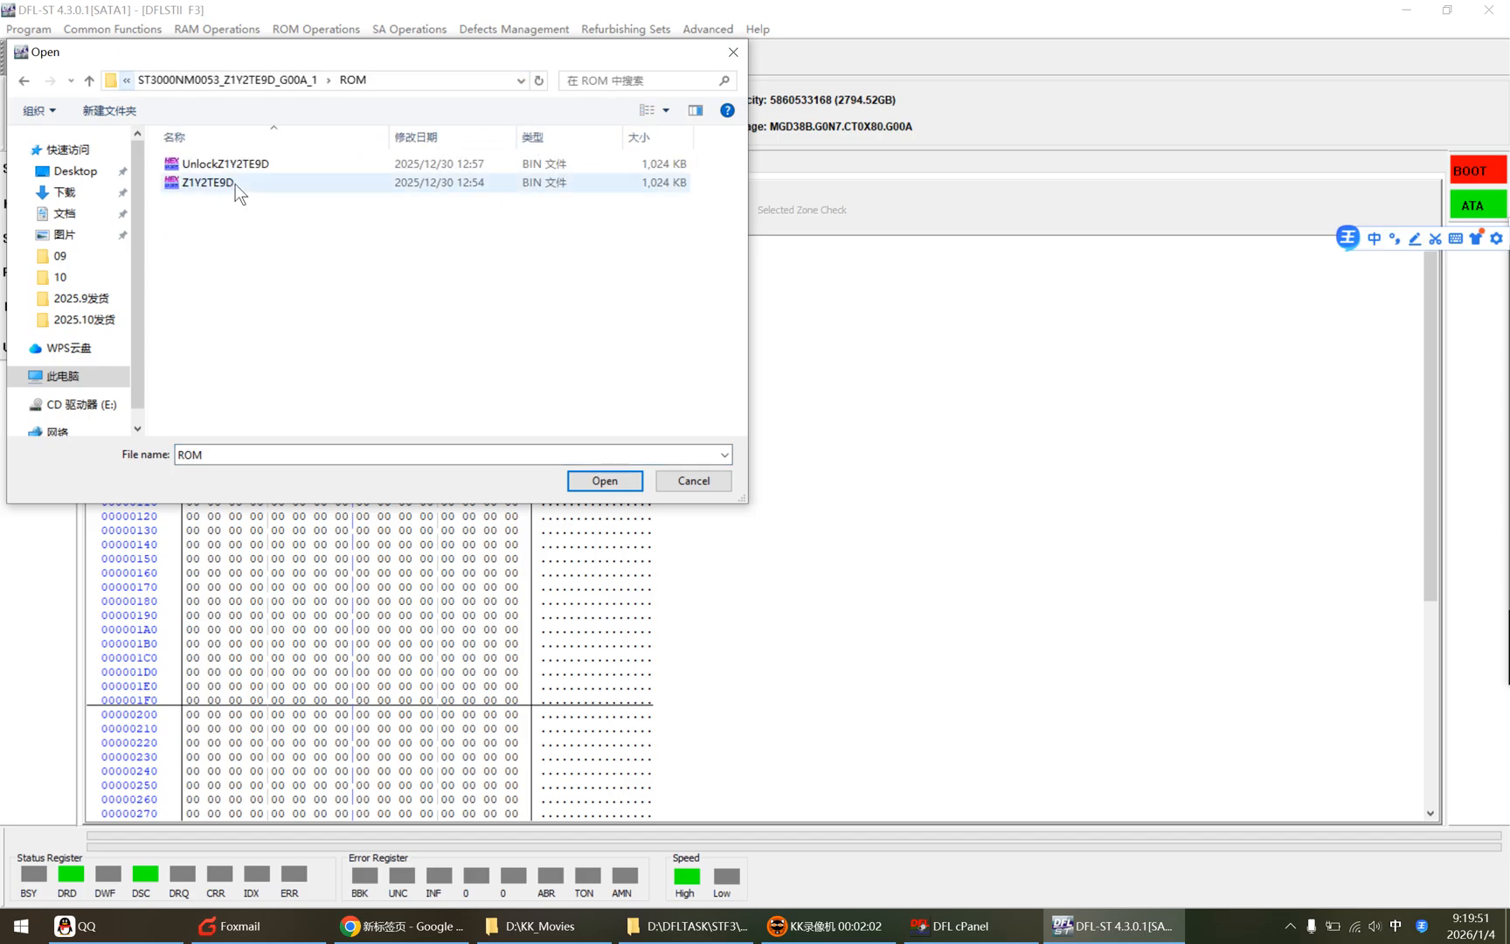
pyautogui.doubleClick(235, 183)
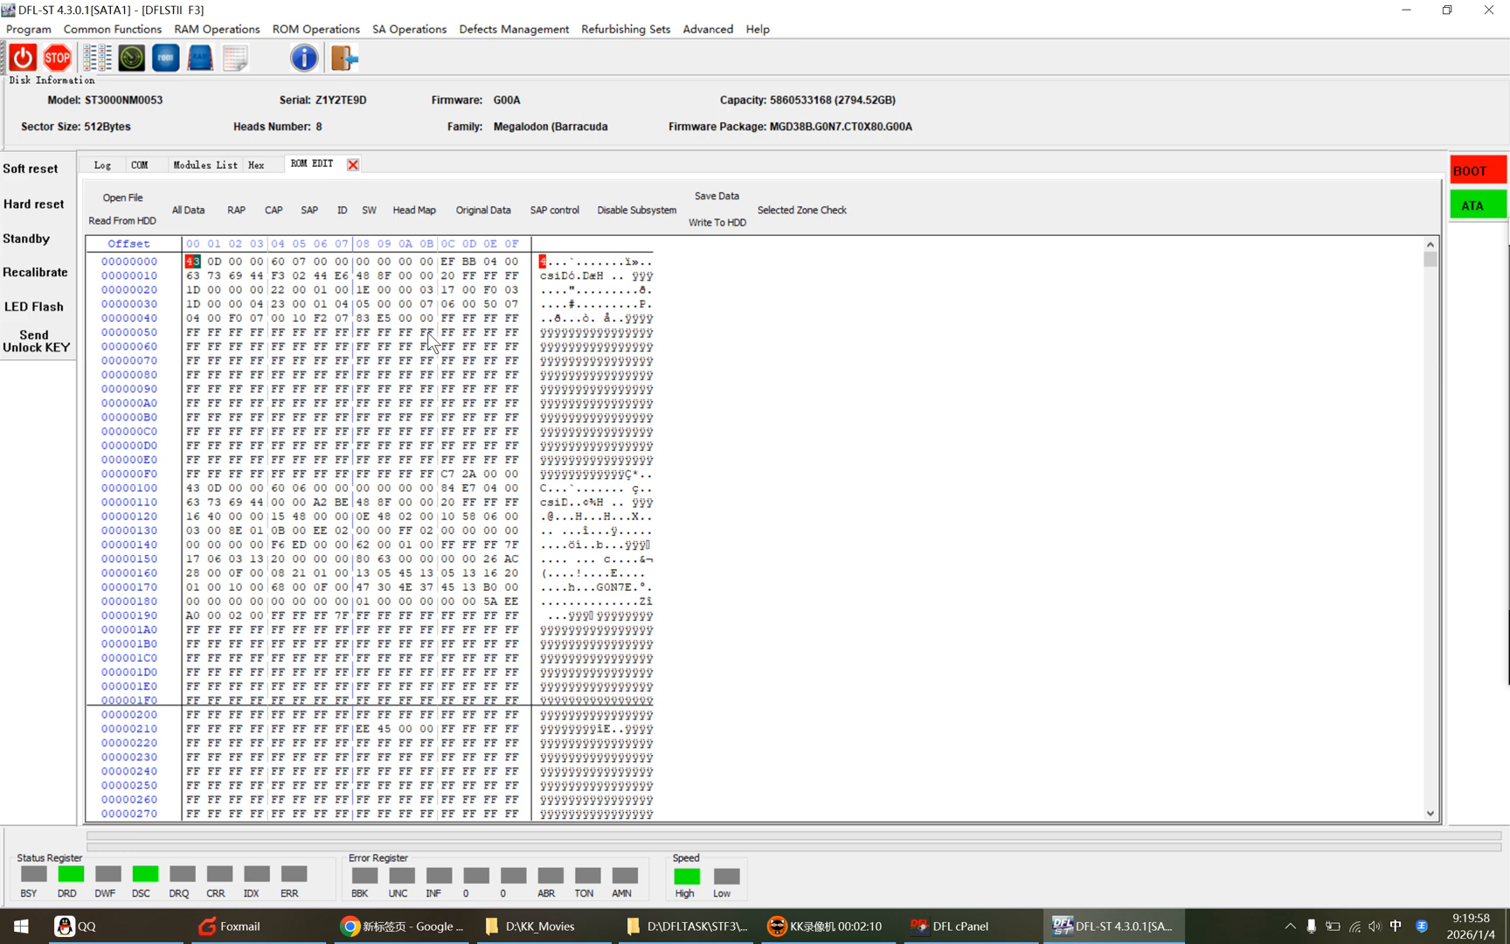
# Step: Change the last character of the HDA serial number to E in the Model and SN editor
pyautogui.click(343, 211)
pyautogui.click(705, 381)
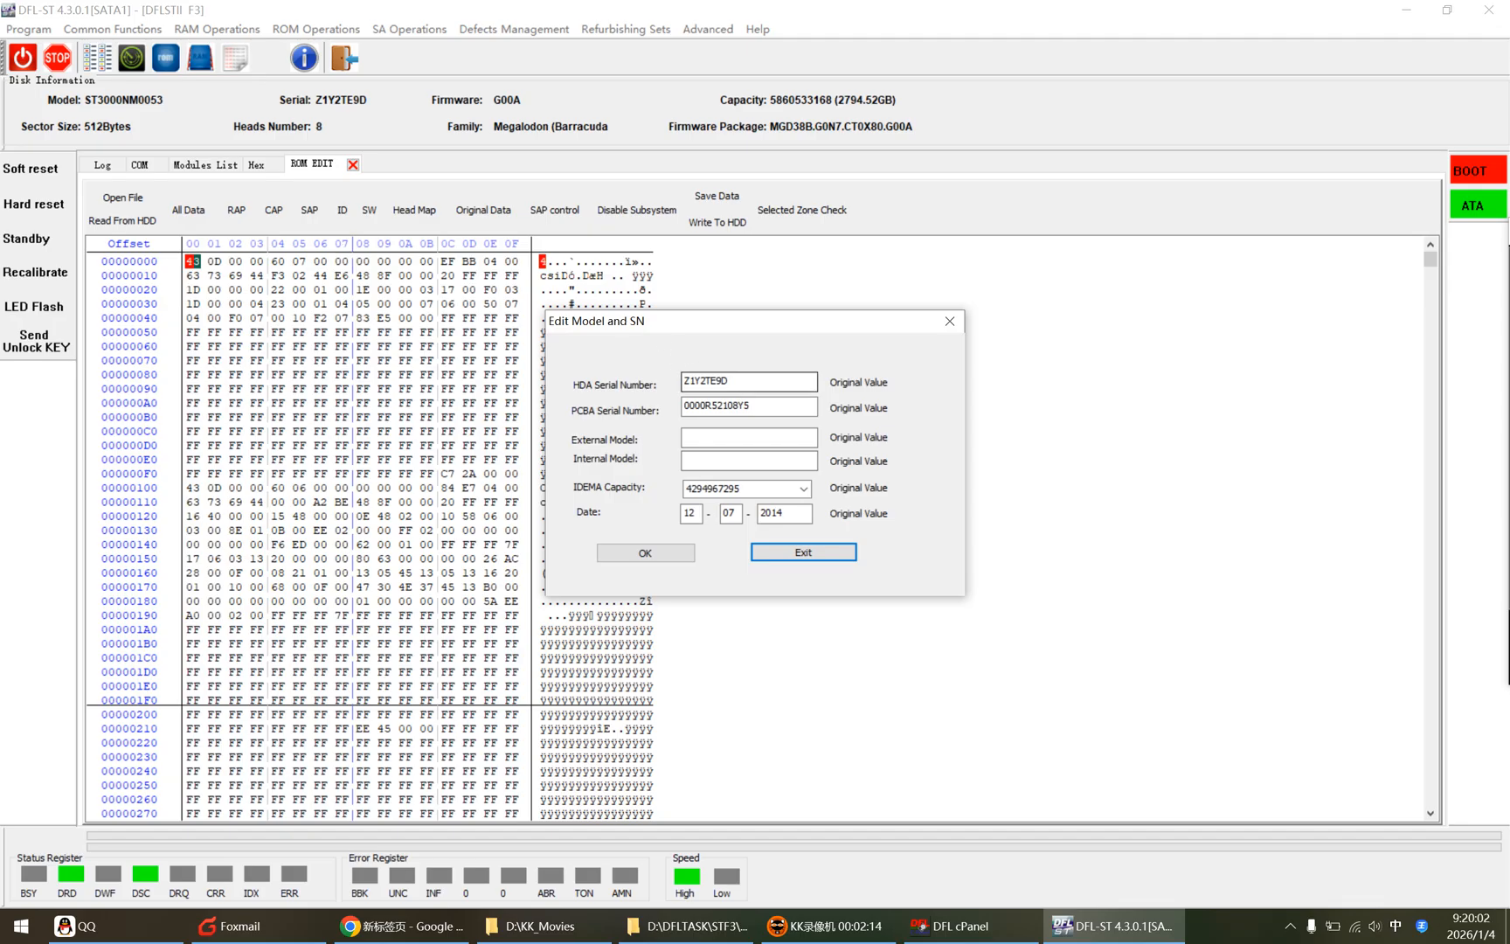
pyautogui.moveTo(741, 382); pyautogui.dragTo(723, 382)
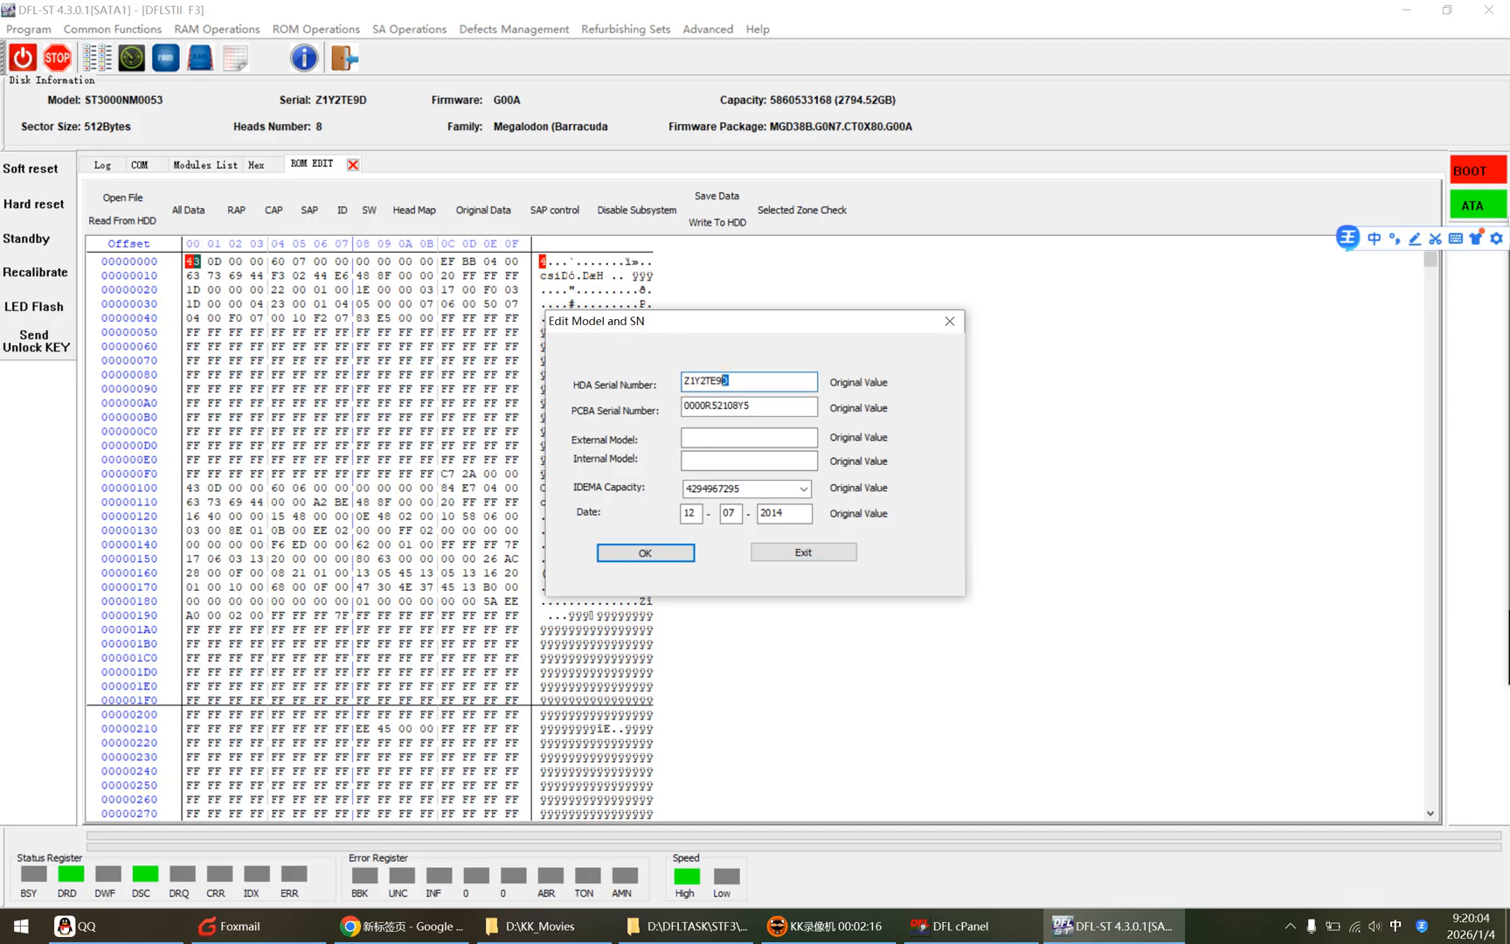
pyautogui.press('shift')
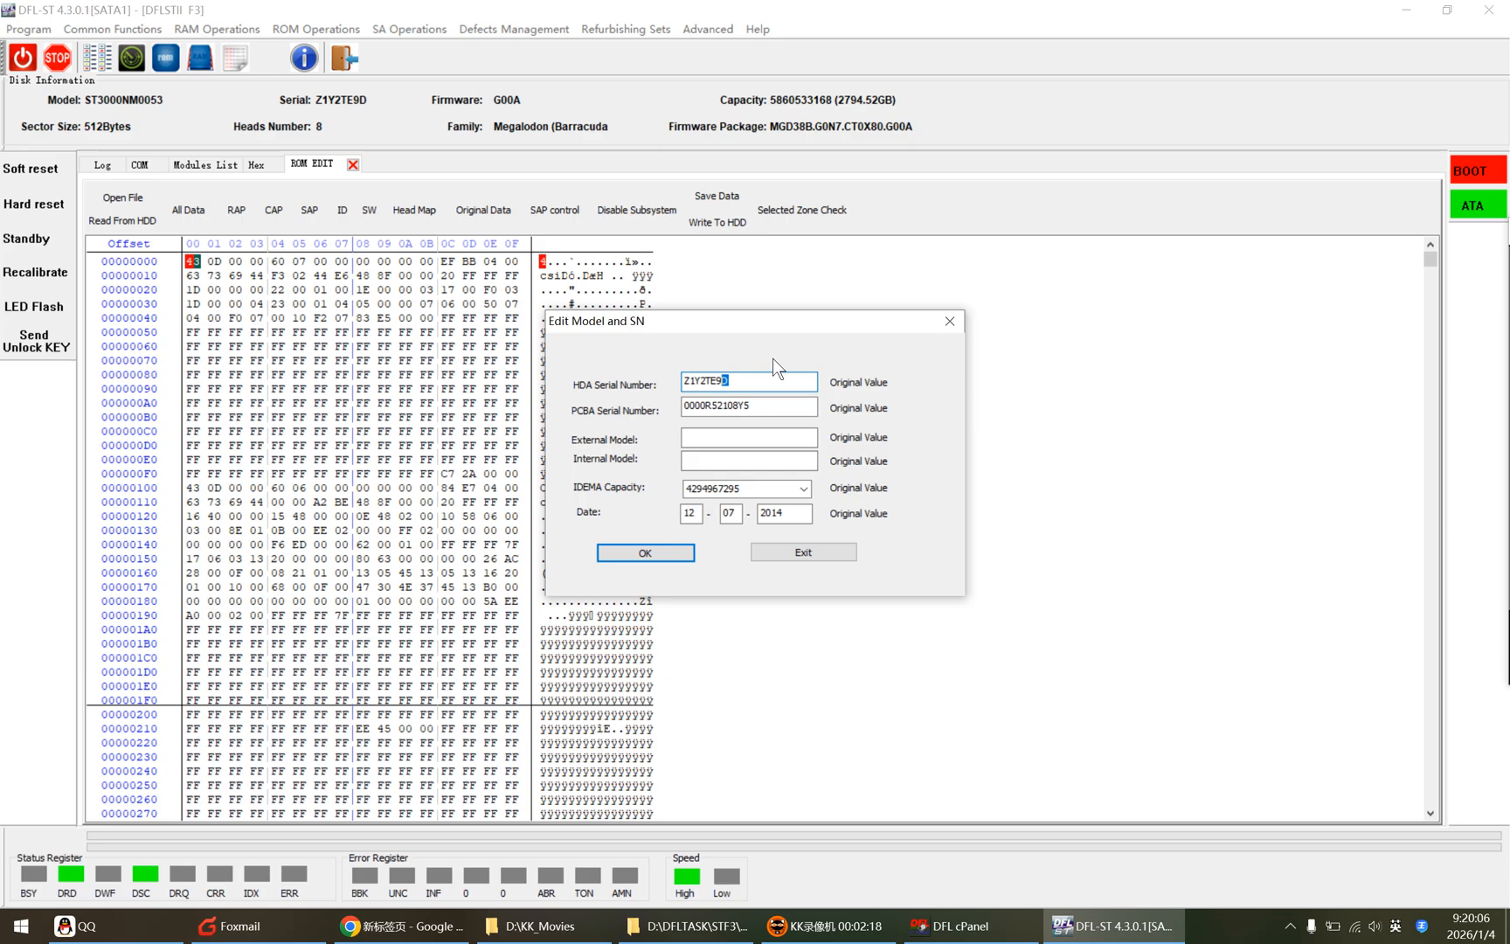
pyautogui.write('E')
pyautogui.click(664, 554)
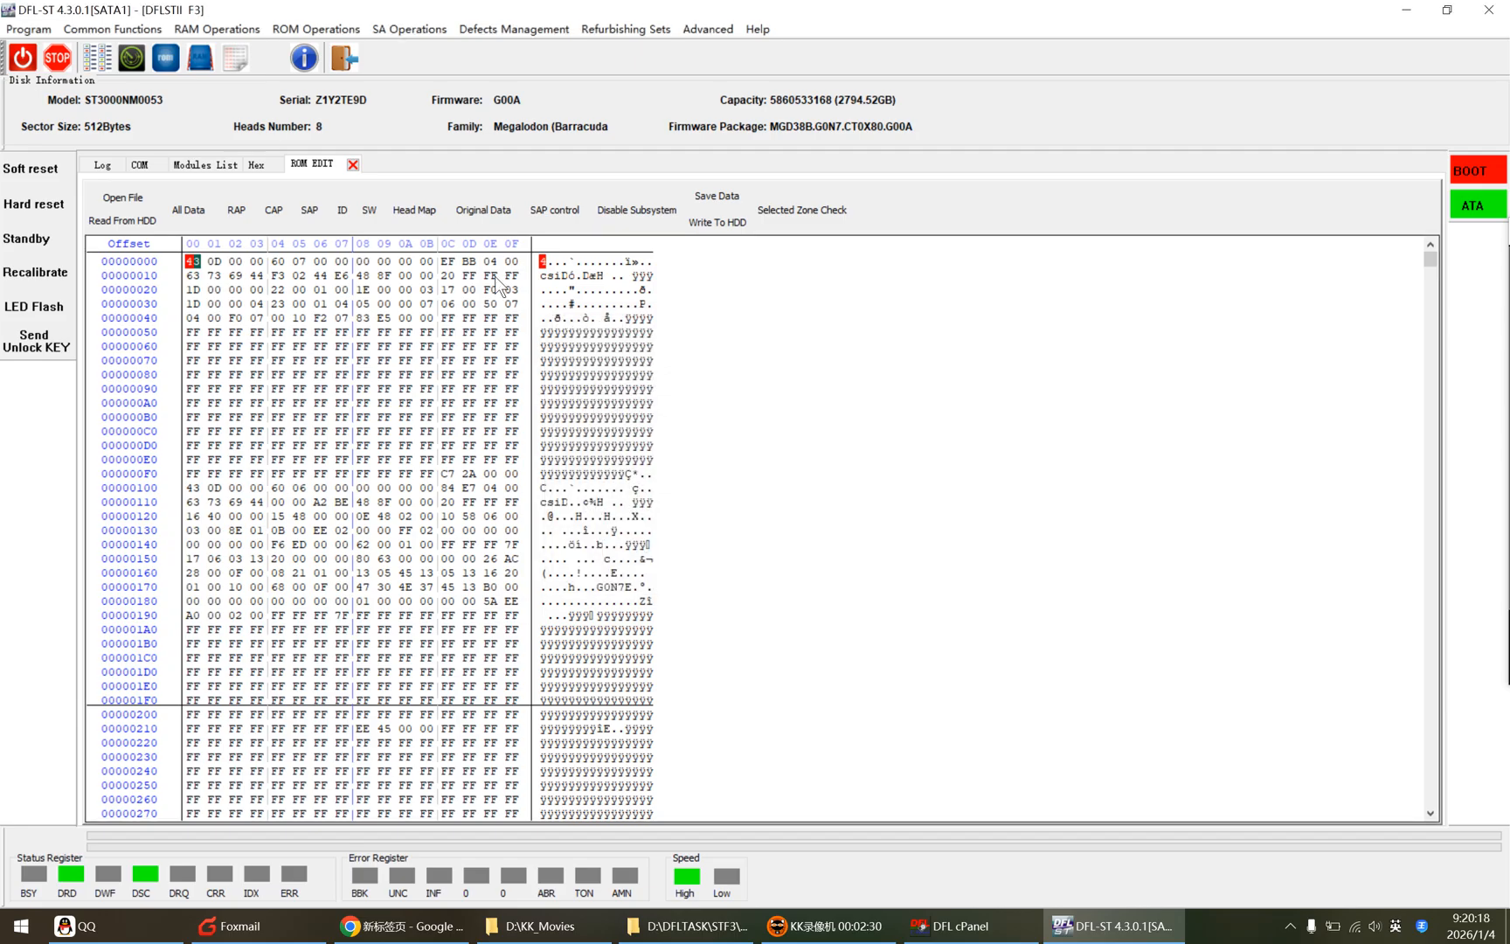
# Step: Show the ID data, select all of it, and run a selected zone check
pyautogui.click(340, 210)
pyautogui.click(339, 347)
pyautogui.hotkey('ctrl', 'a')
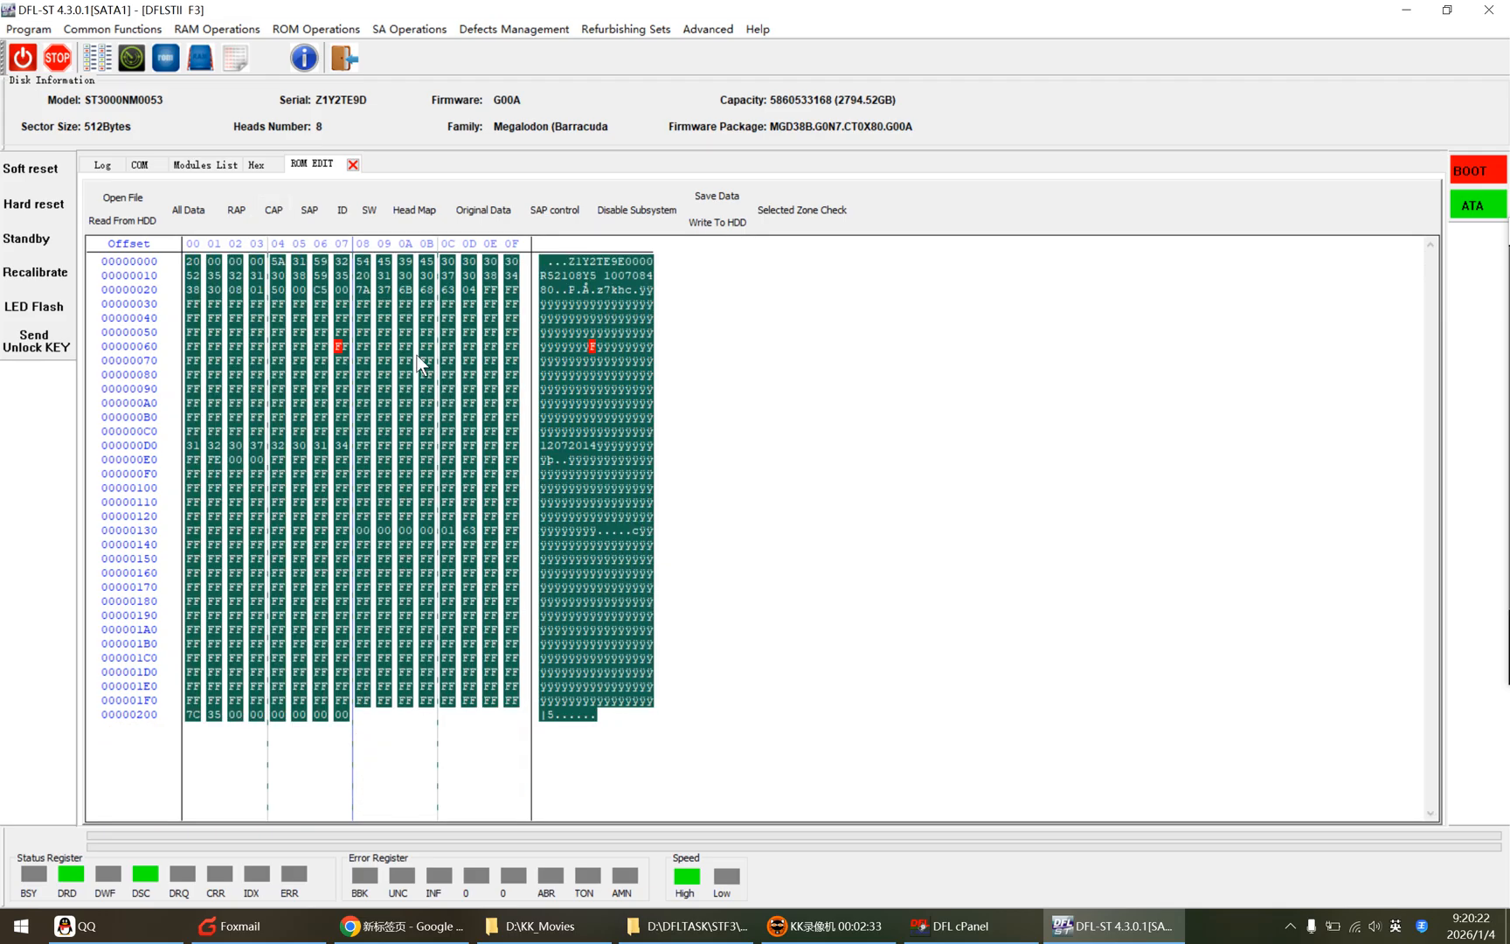
pyautogui.click(800, 210)
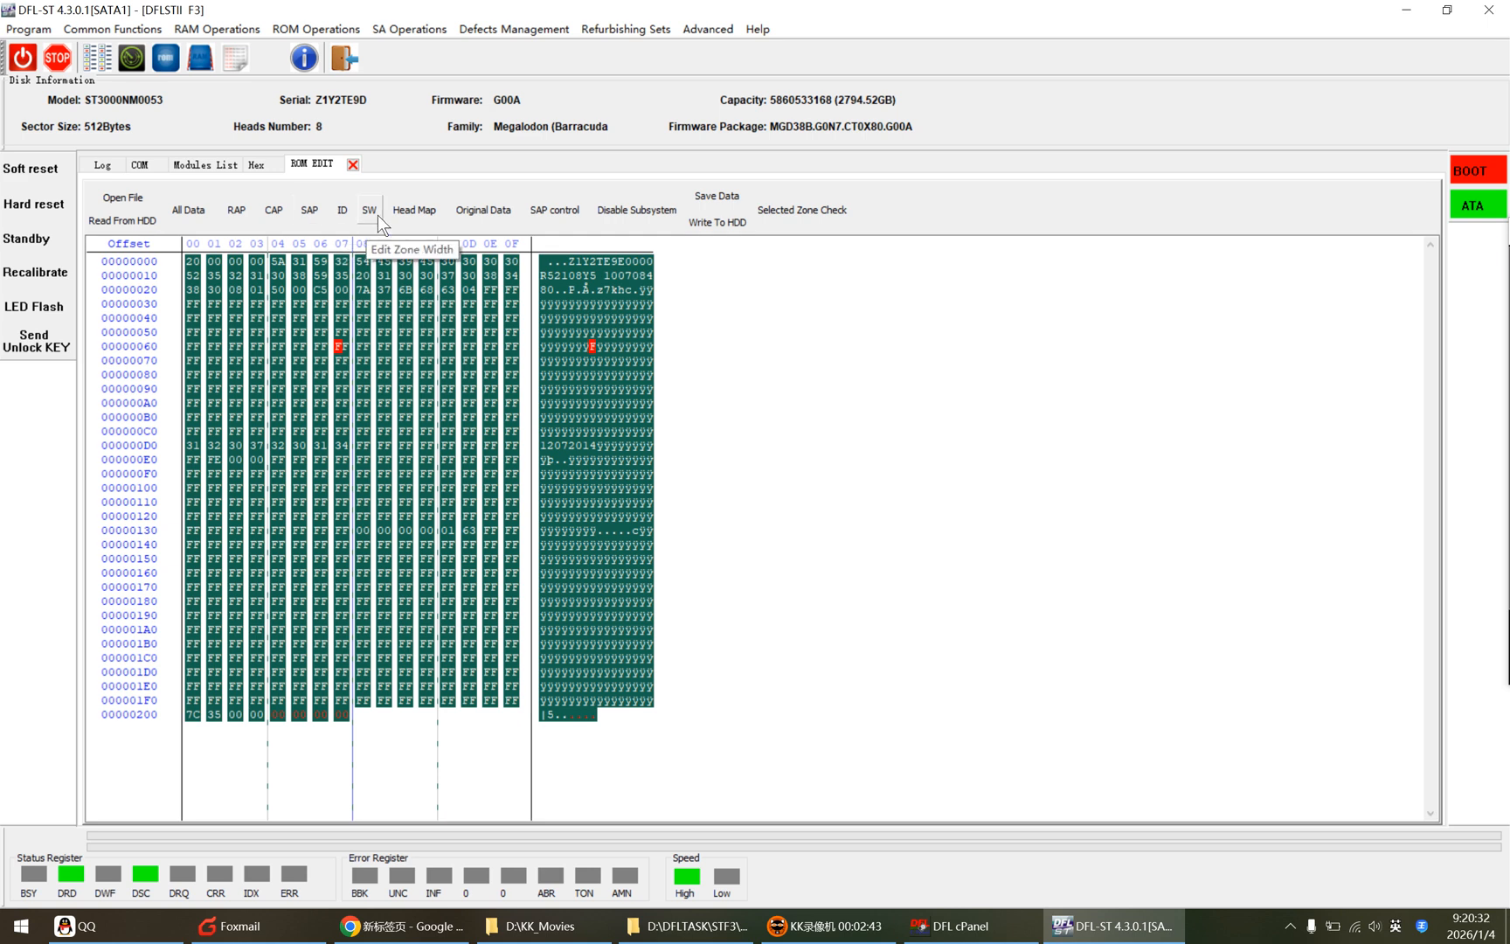
# Step: Write the modified ROM to the HDD, confirming the prompts
pyautogui.click(730, 222)
pyautogui.click(862, 493)
pyautogui.click(808, 553)
pyautogui.click(834, 574)
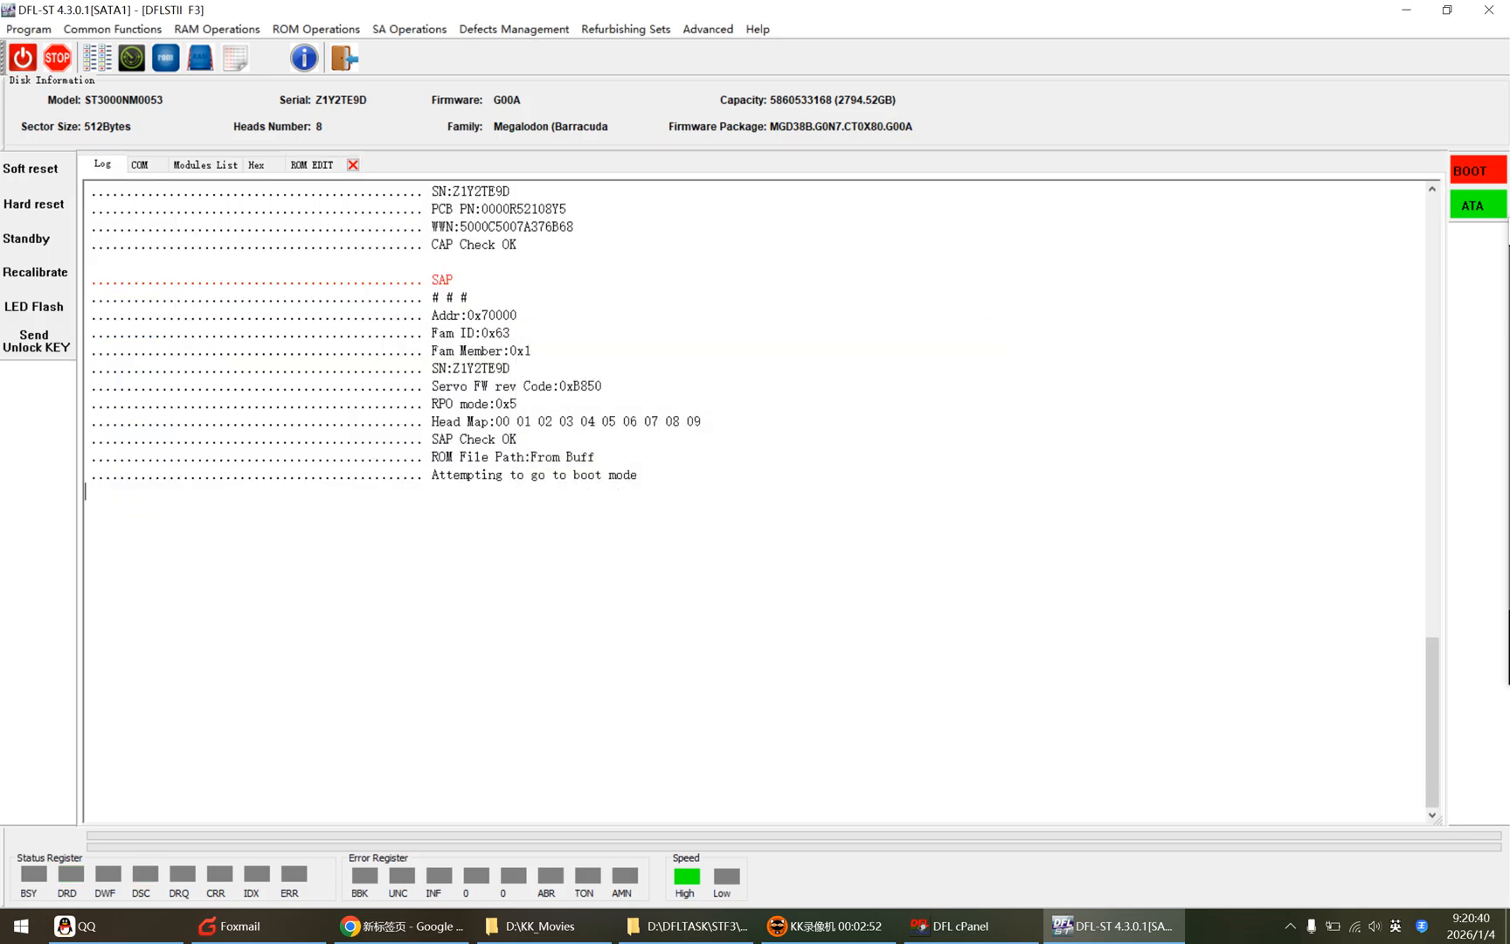
pyautogui.scroll(9, 761, 503)
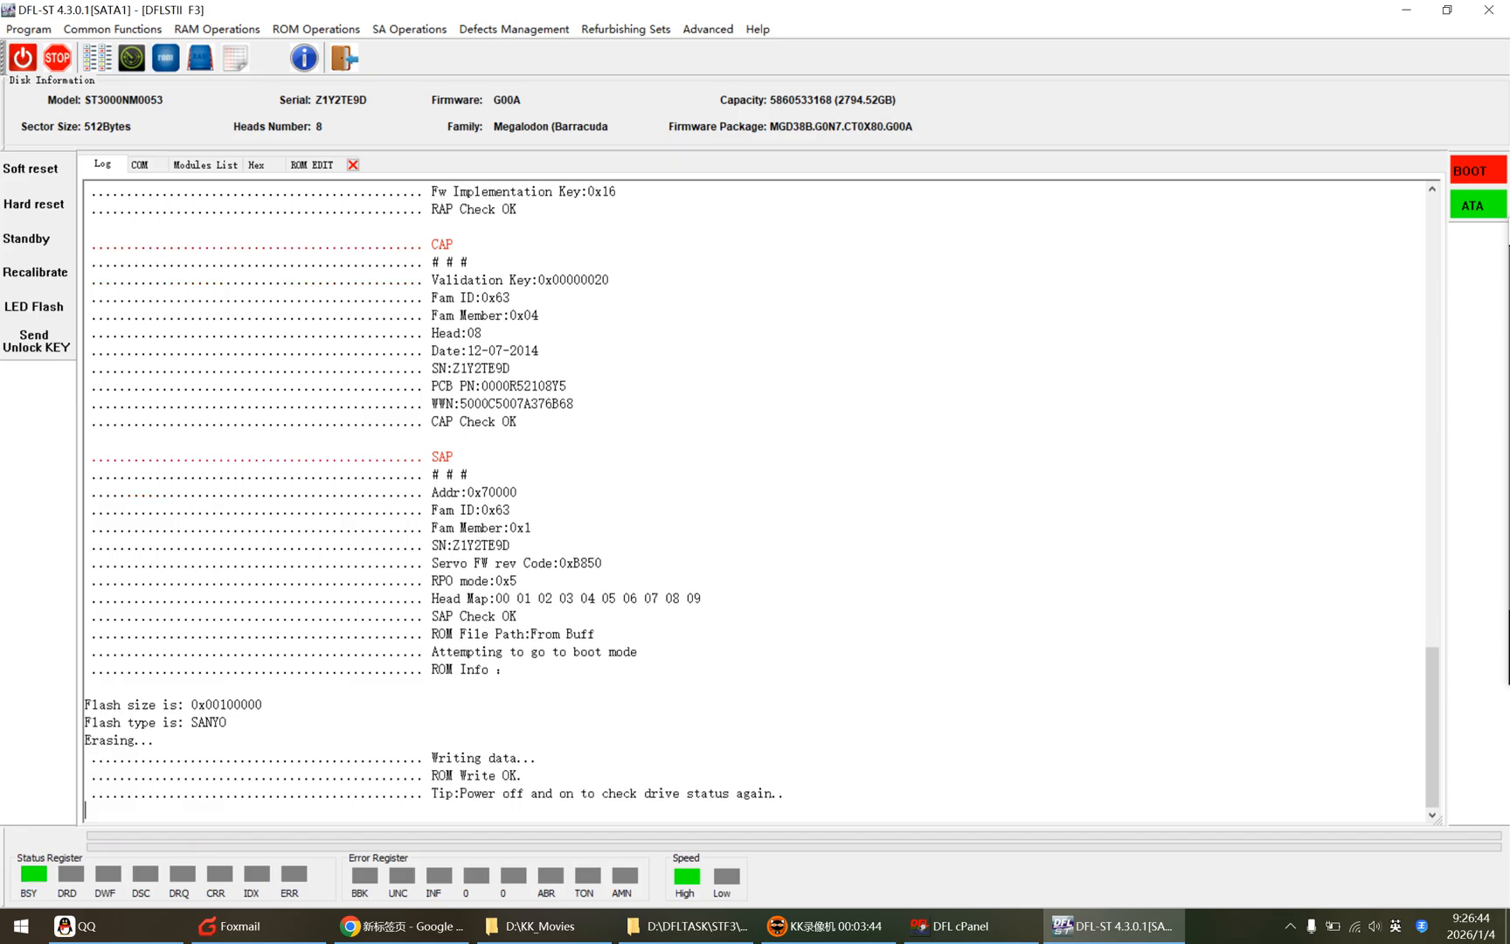
# Step: Select the ROM write confirmation lines, switch to the COM terminal, and power-cycle the drive
pyautogui.moveTo(522, 775); pyautogui.dragTo(85, 758)
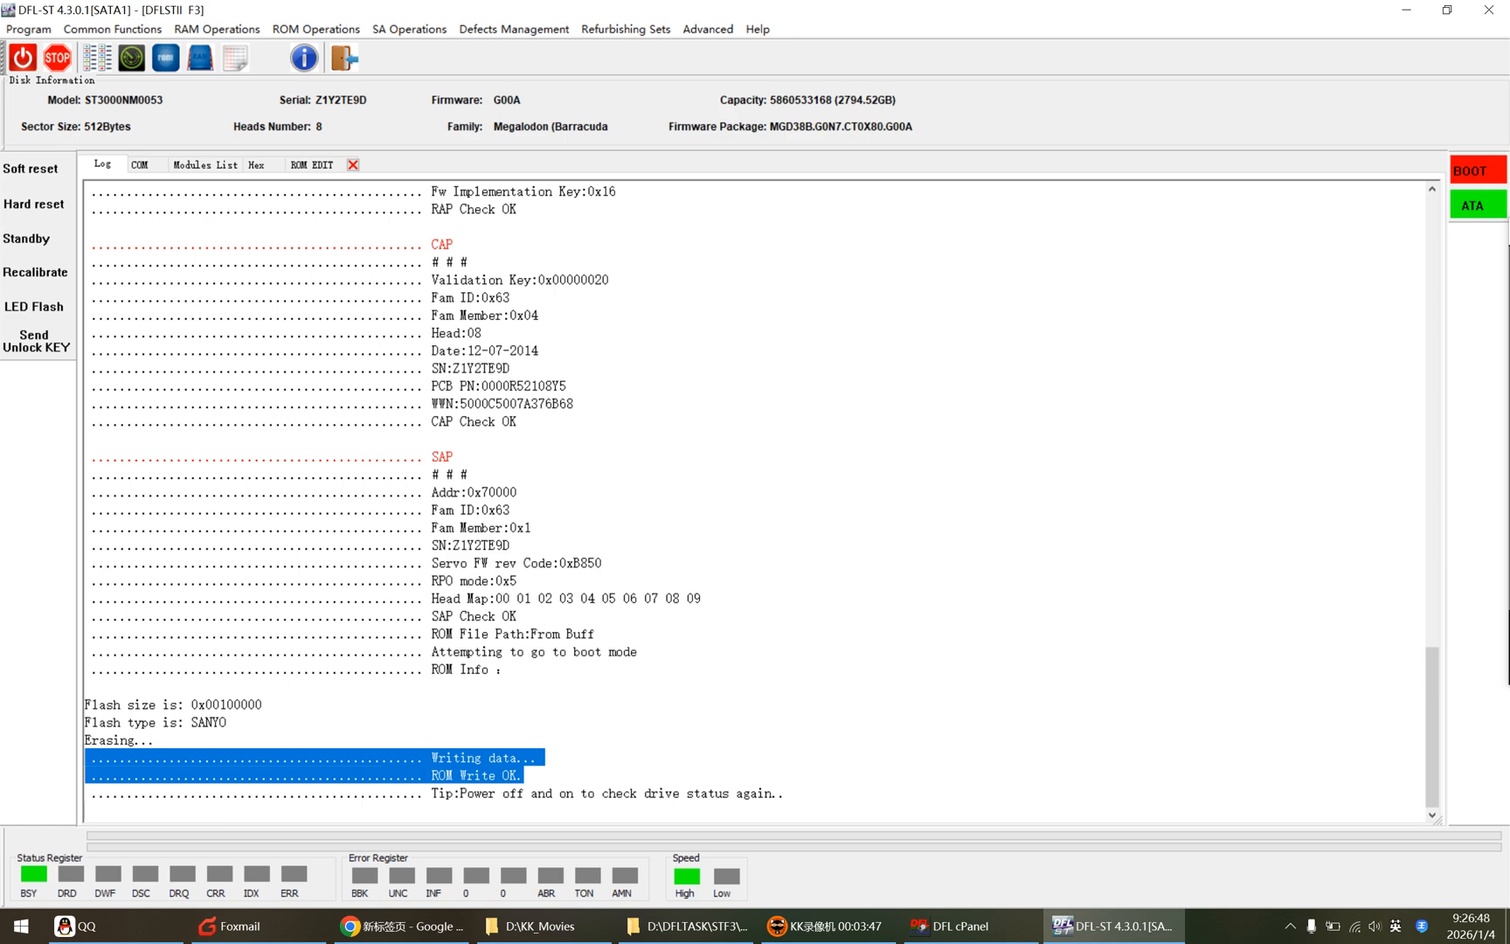
pyautogui.click(138, 166)
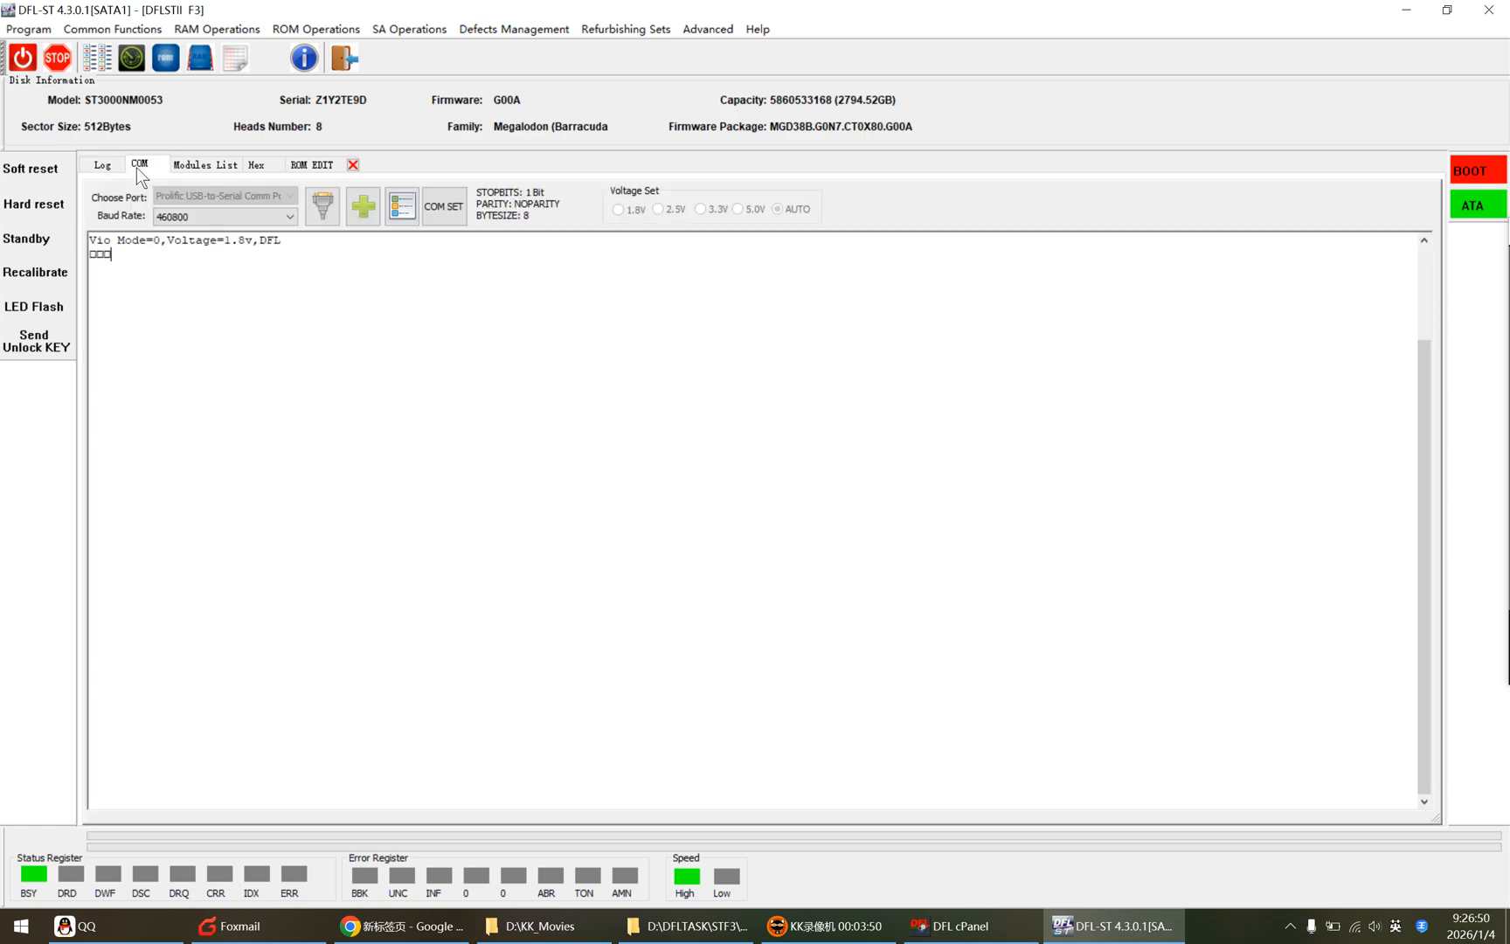
pyautogui.click(24, 60)
pyautogui.click(24, 60)
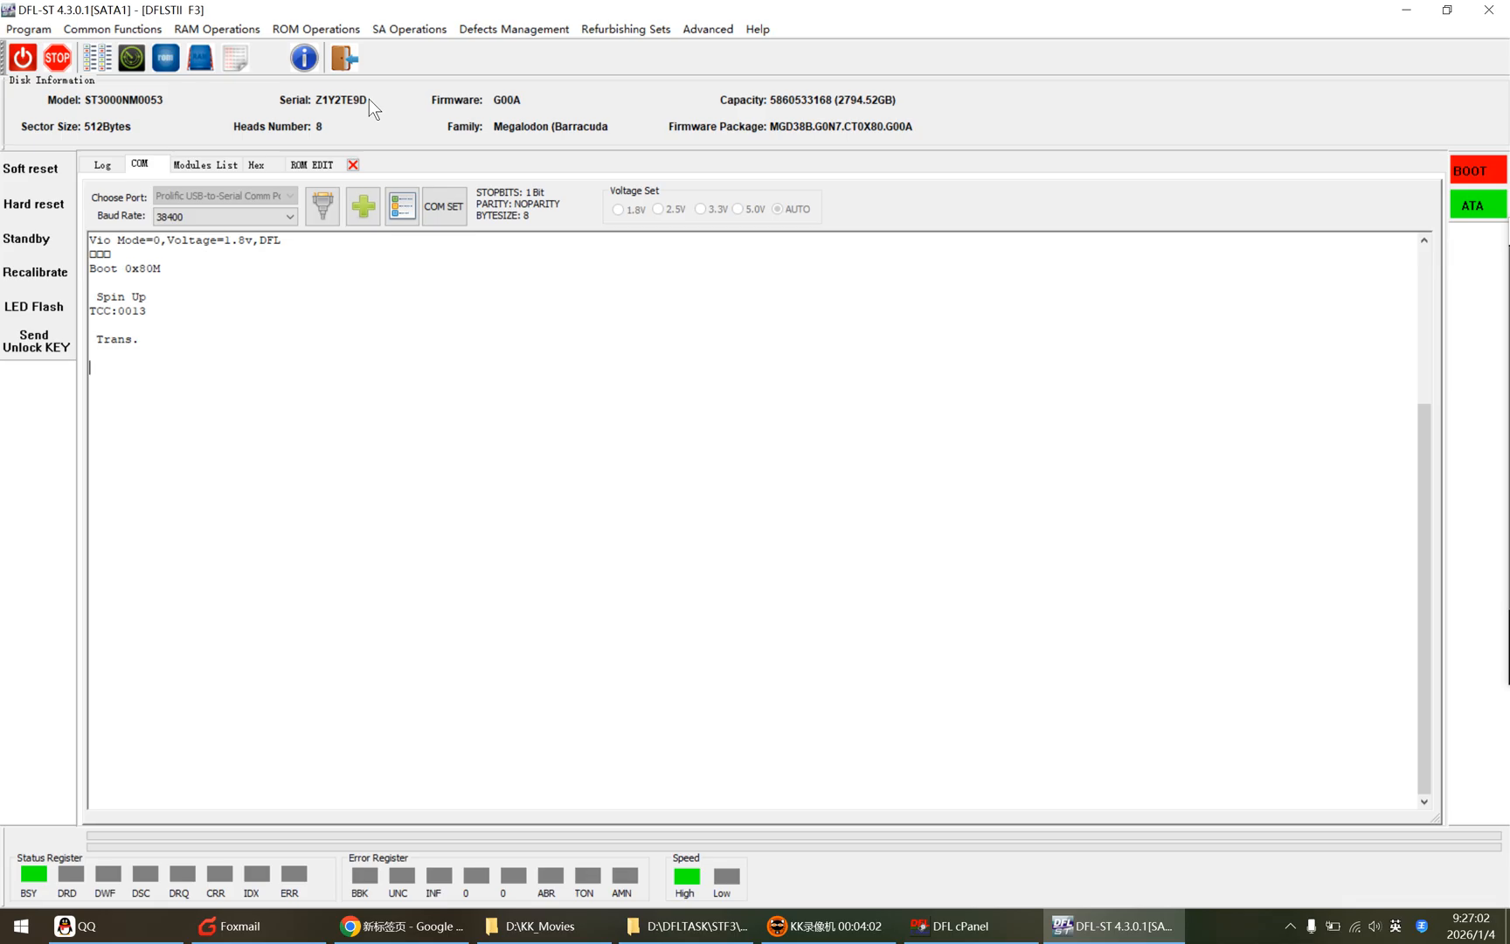
# Step: Exit to the command terminal, enter ASCII diagnostic mode, and display the drive's ID information including the HDA serial
pyautogui.click(345, 60)
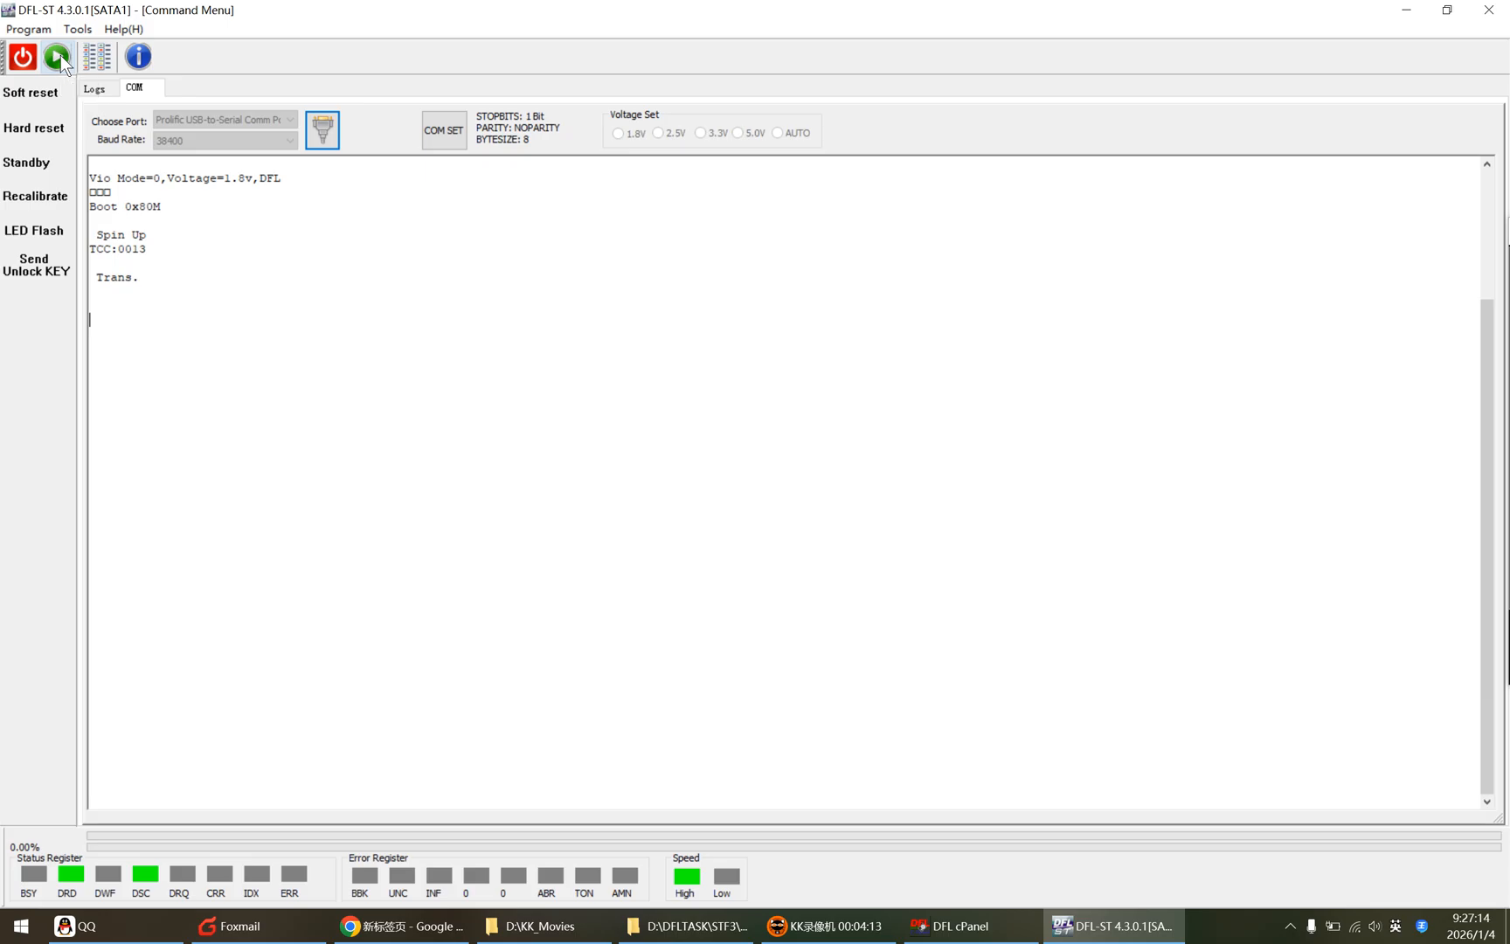
pyautogui.click(140, 277)
pyautogui.click(90, 263)
pyautogui.hotkey('ctrl', 'z')
pyautogui.hotkey('ctrl', 'z')
pyautogui.hotkey('ctrl', 'l')
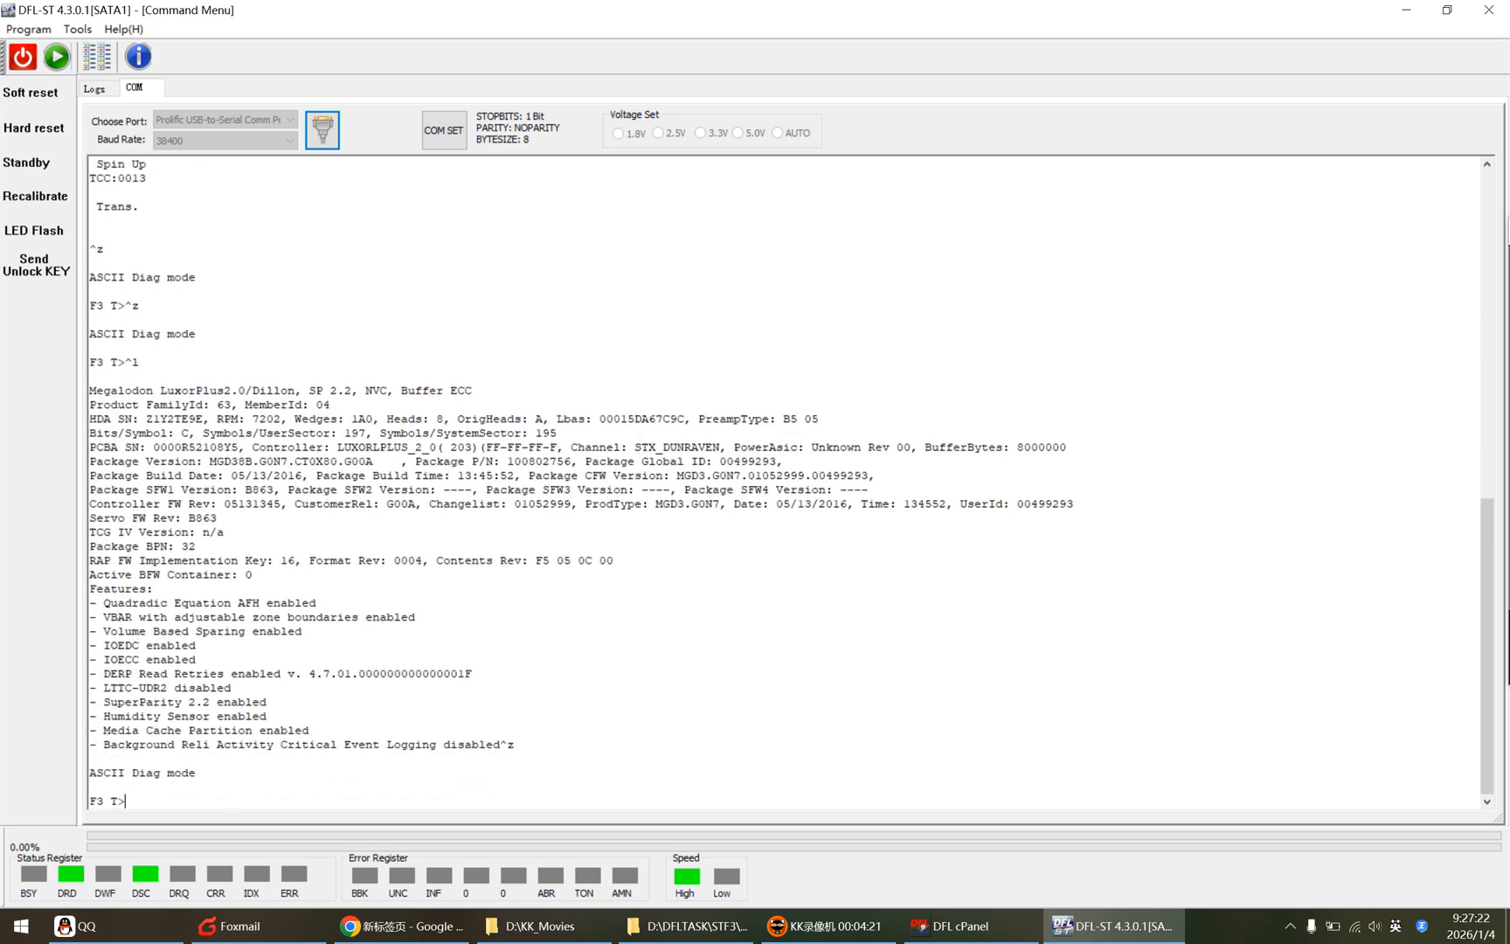
# Step: Switch the drive to ESLIP mode and reconnect through the Basic Info dialog, accepting the detected Megalodon drive details
pyautogui.hotkey('ctrl', 't')
pyautogui.click(56, 56)
pyautogui.click(768, 447)
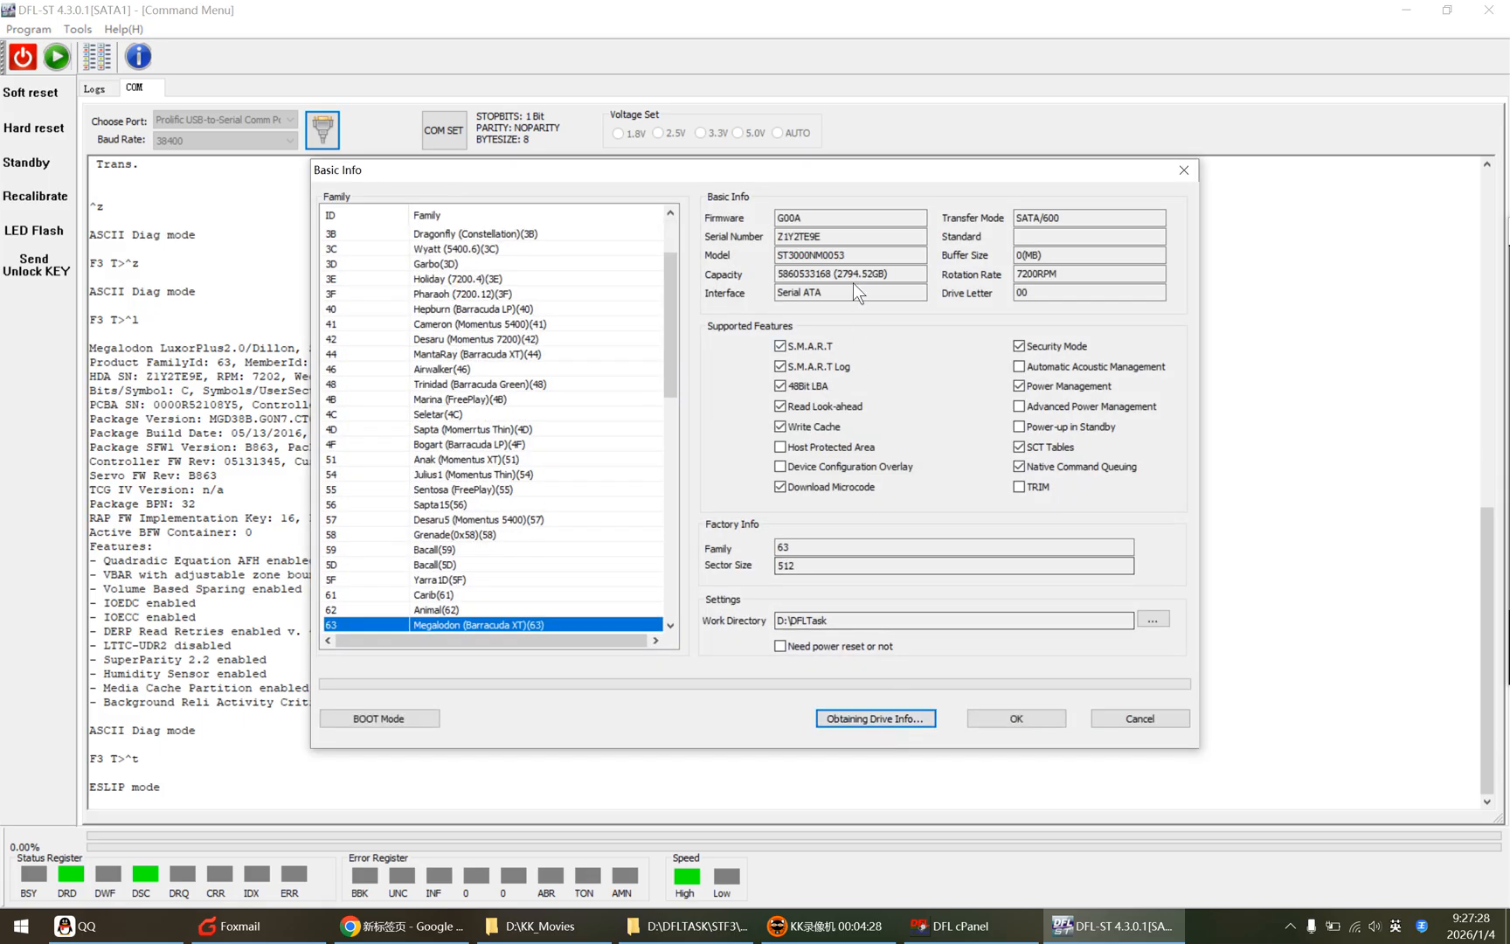
pyautogui.hotkey('shift', 'Left')
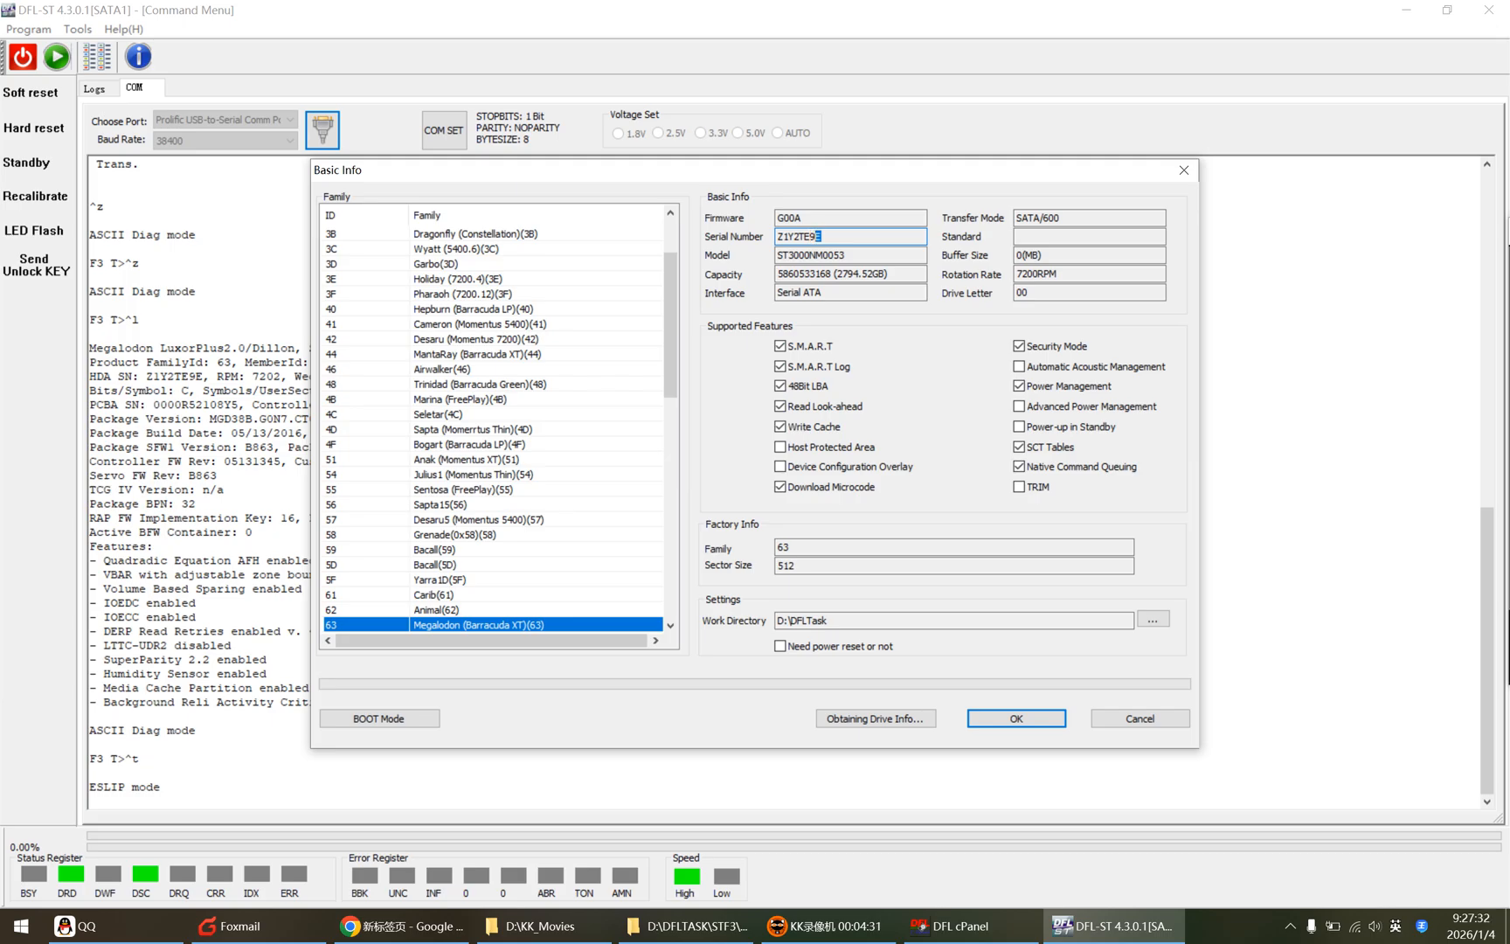
pyautogui.click(1017, 714)
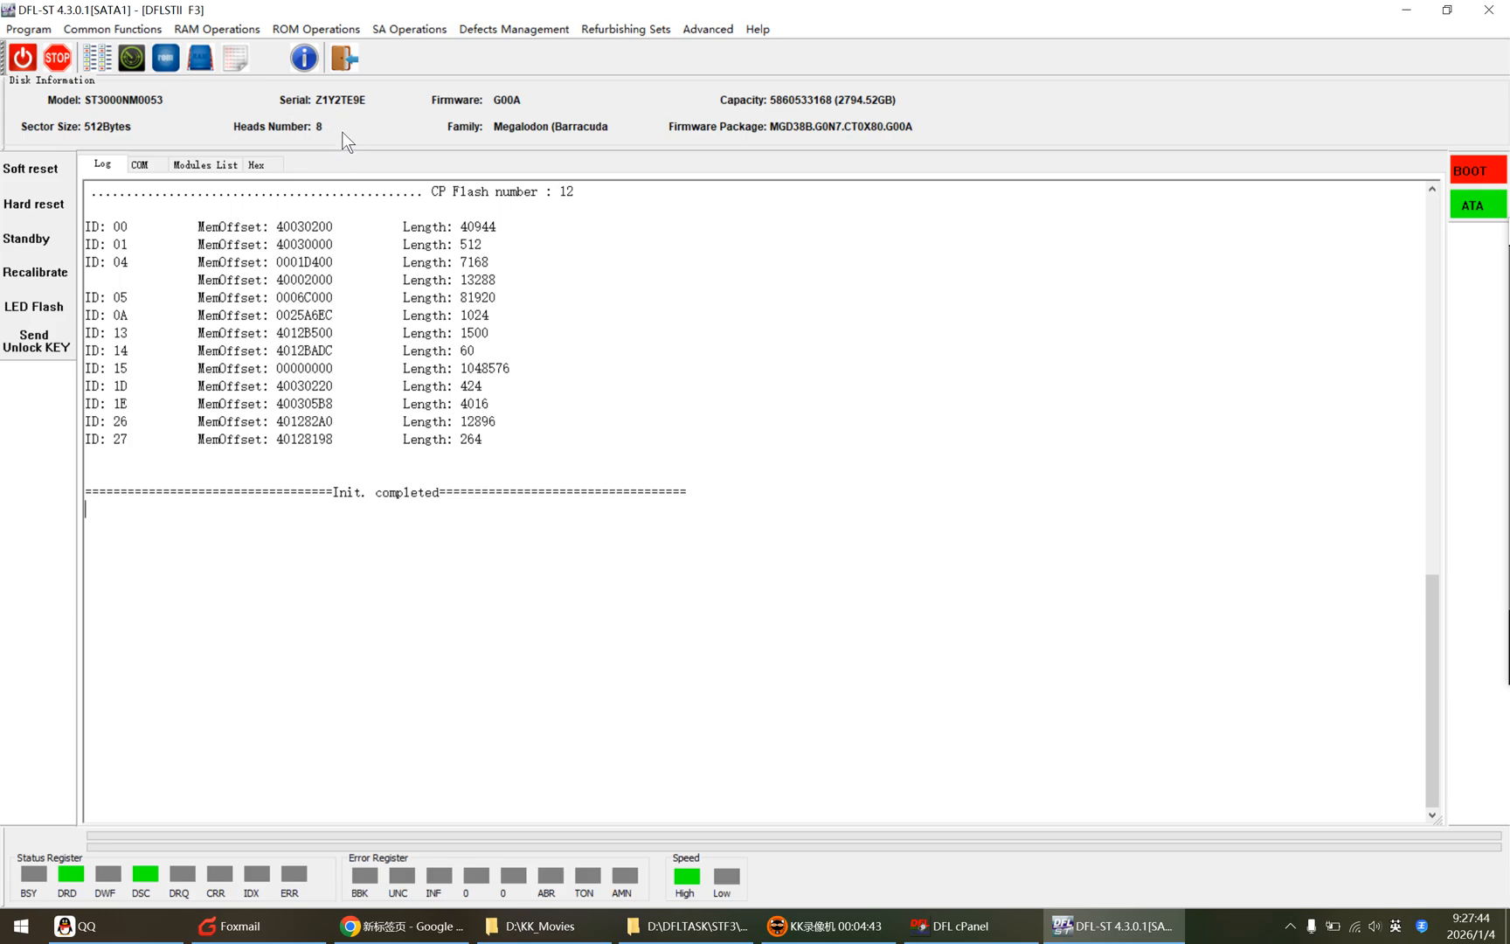
# Step: Browse the Modules List, COM and Log tabs to review the reinitialised drive
pyautogui.click(191, 165)
pyautogui.click(138, 163)
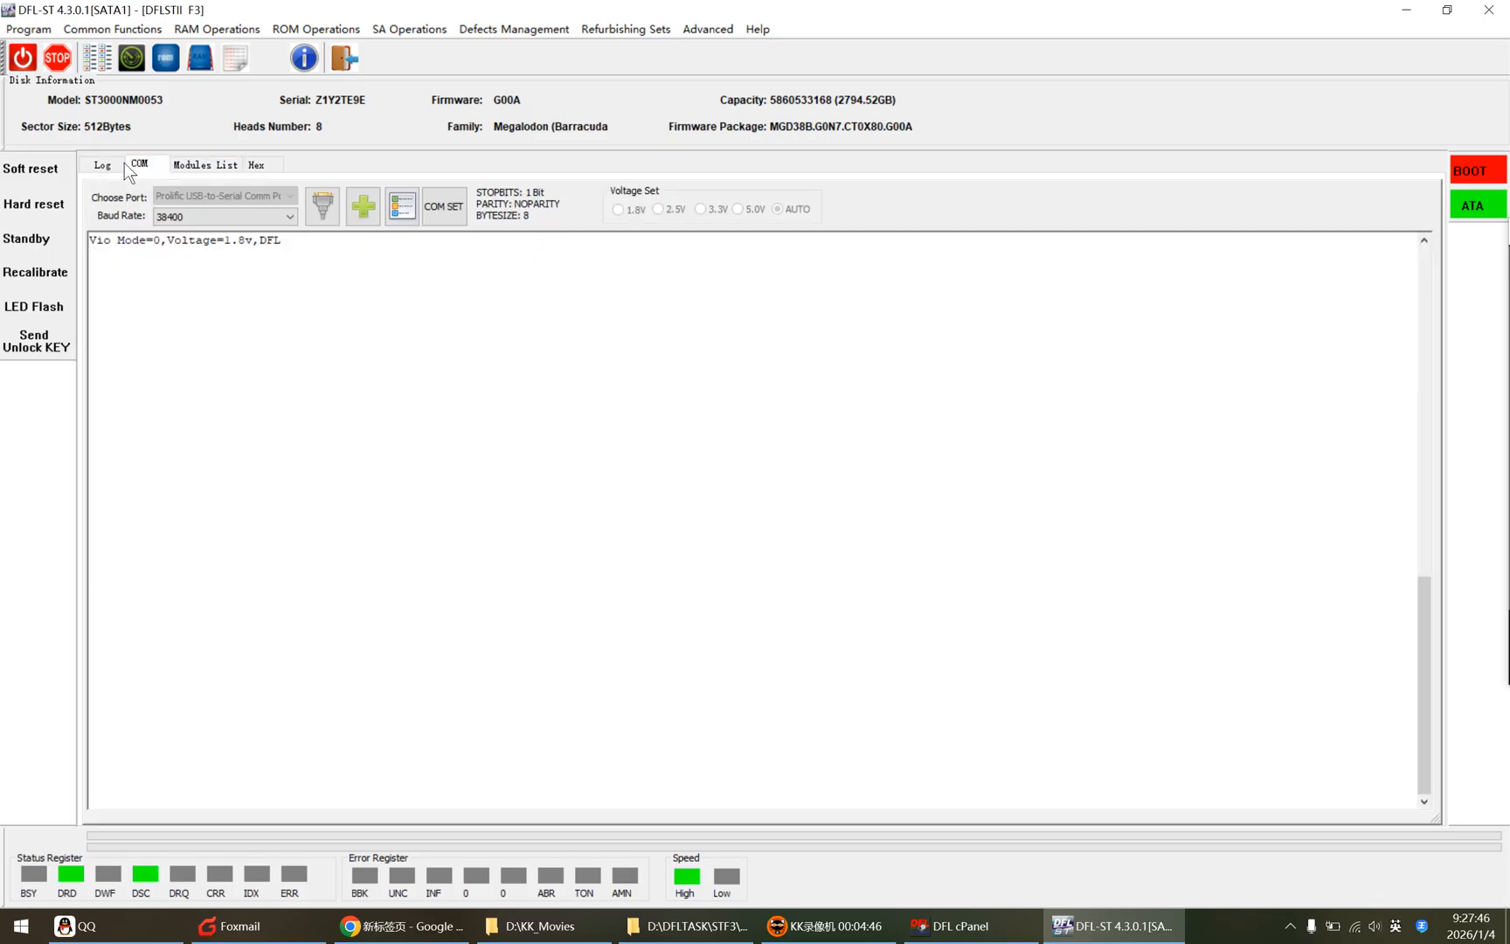
pyautogui.click(102, 165)
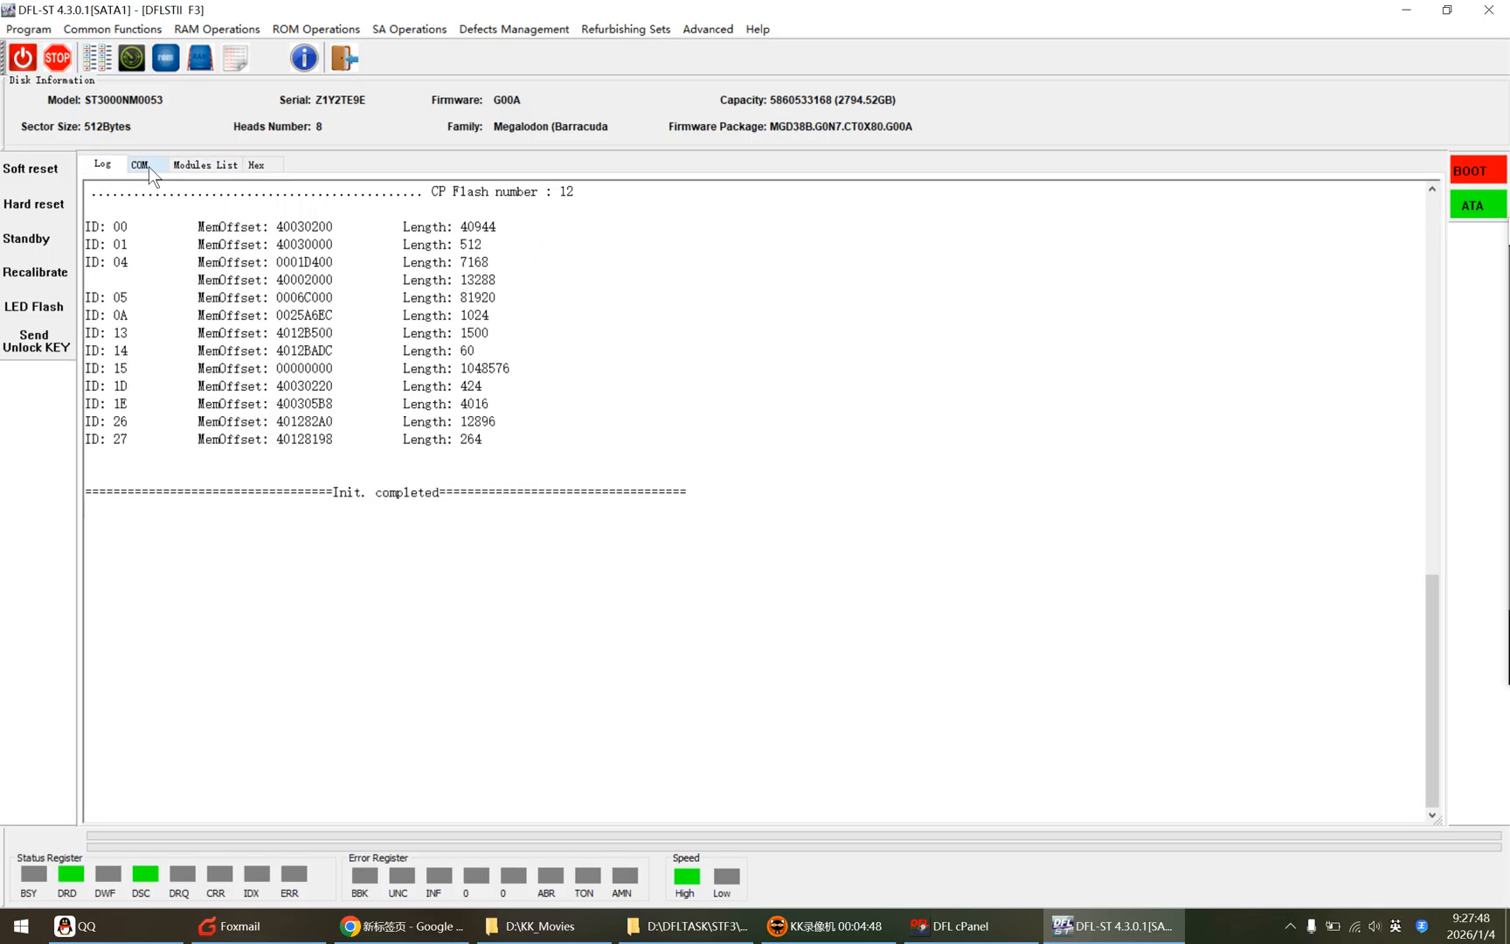